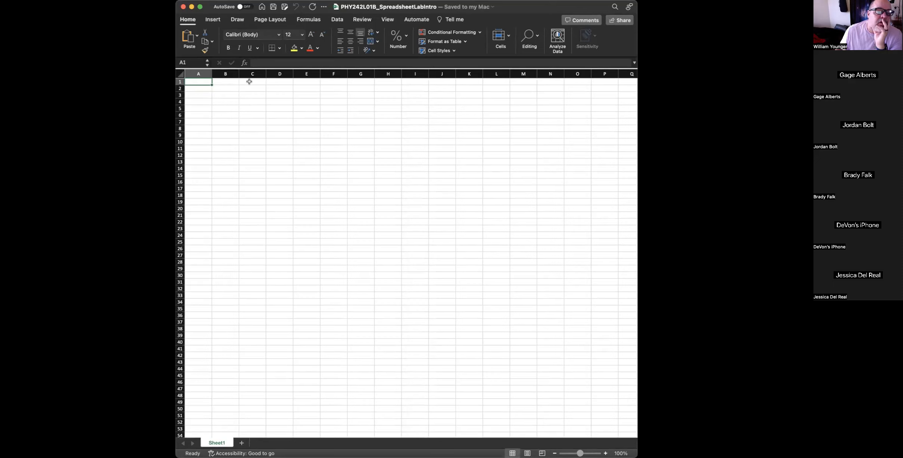
Enter the column headers time(s) in cell C5 and distance(m) in cell D5.
click(245, 107)
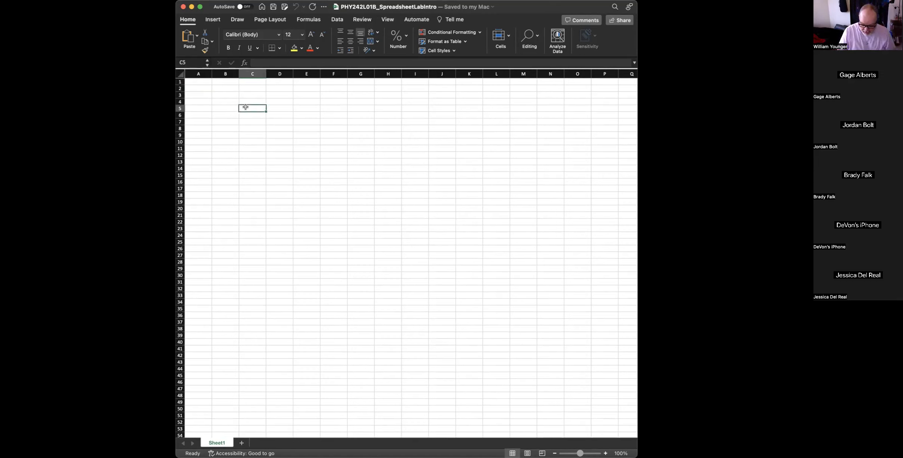
text(time()
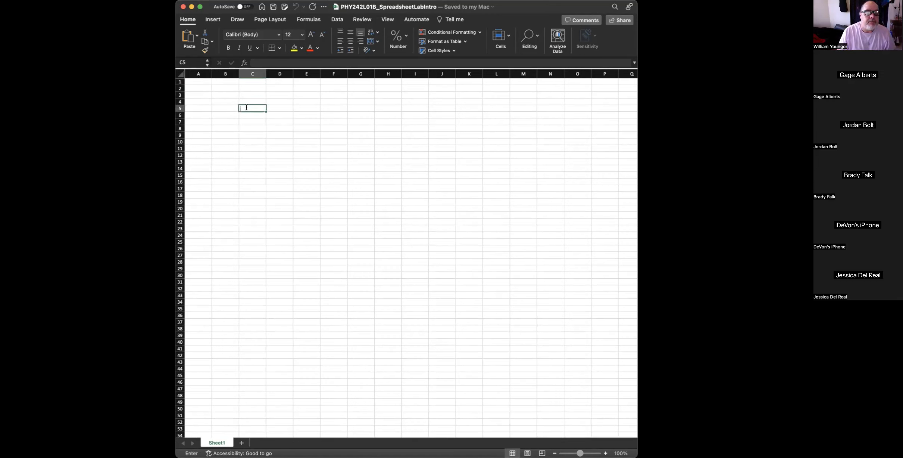
text(s))
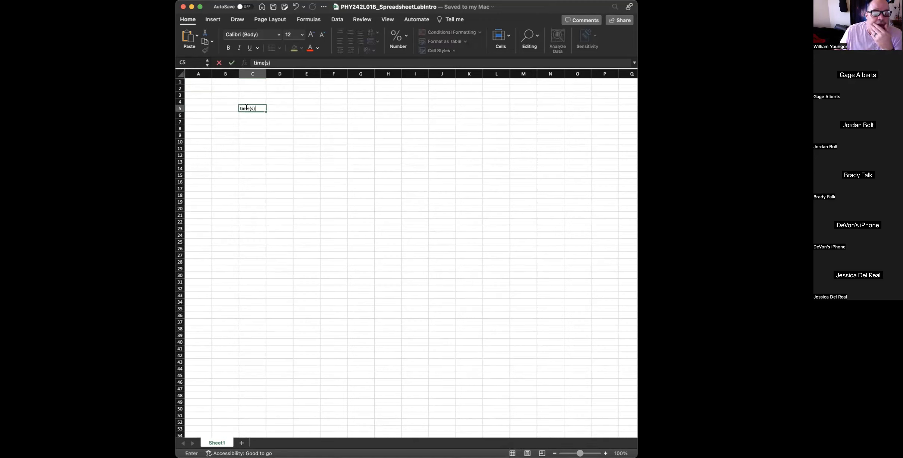
click(280, 100)
click(280, 107)
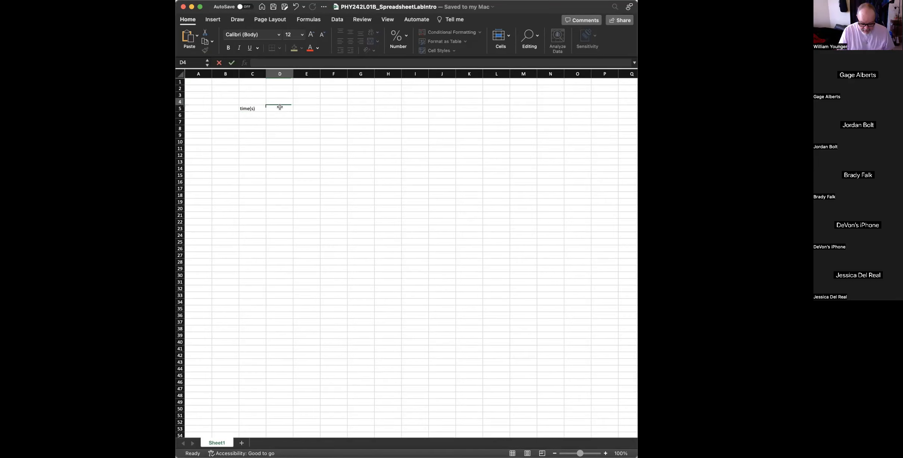
click(280, 107)
text(distance(Md))
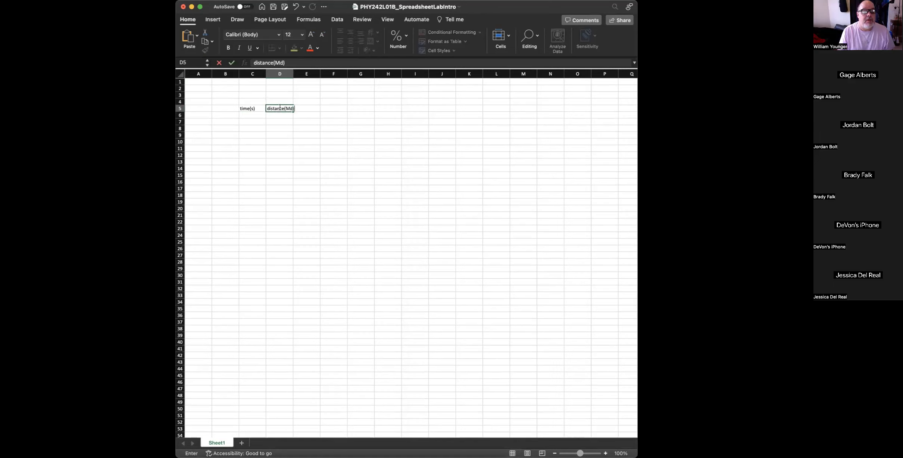
key(BackSpace)
key(BackSpace)
text(m))
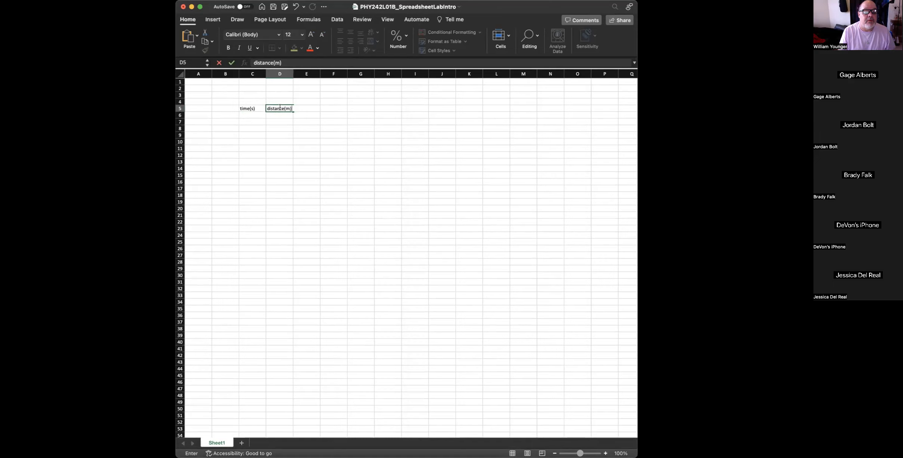
key(Return)
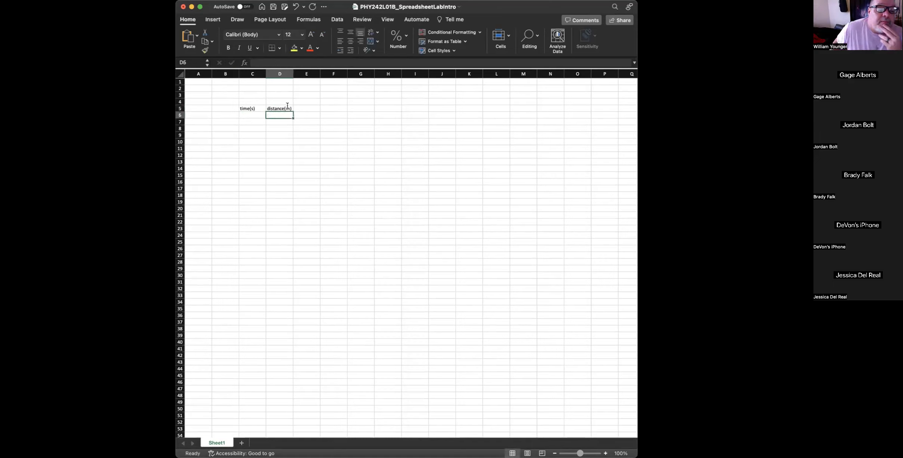
Enter the starting time value 0 in cell C6.
click(248, 112)
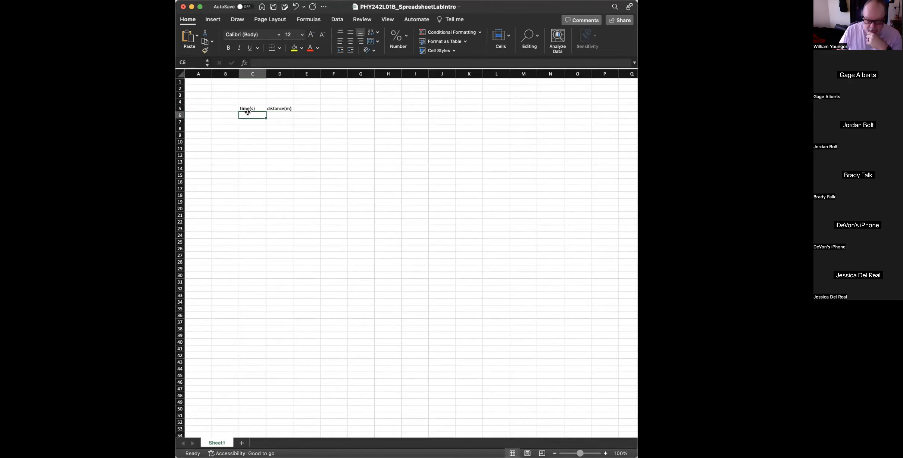
text(0)
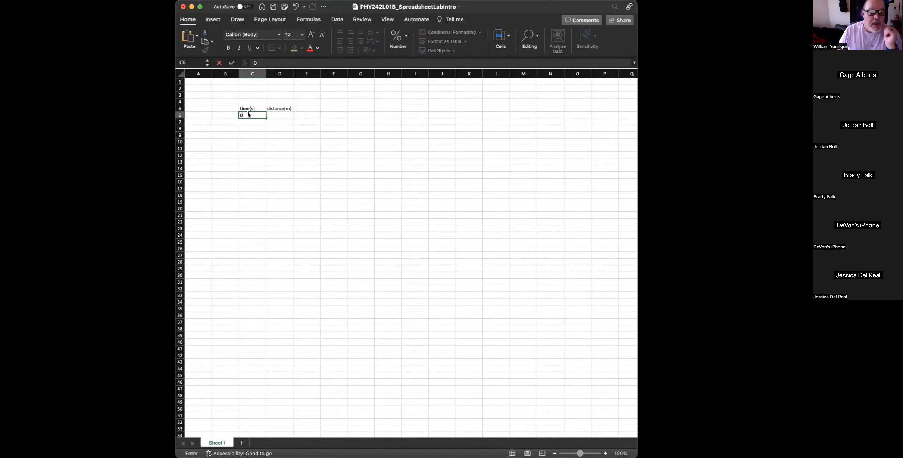
key(Return)
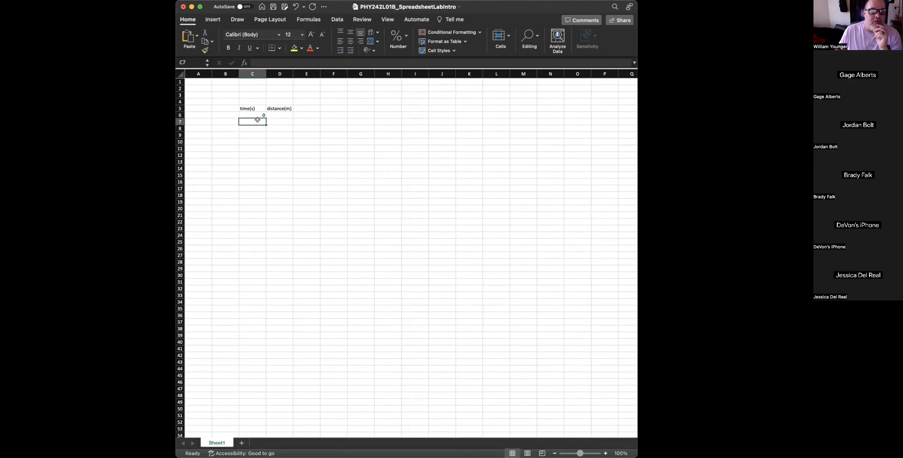
Label cells A1, B1 and A2 with their own cell references.
click(190, 81)
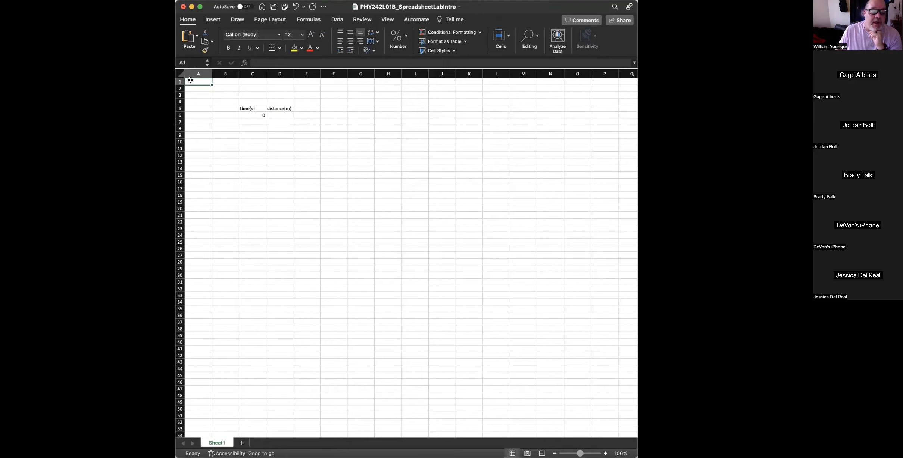
text(Al)
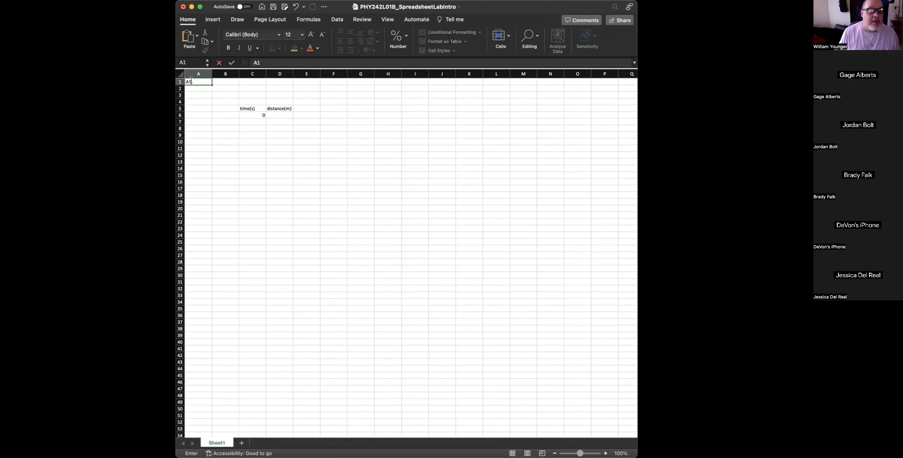
click(225, 82)
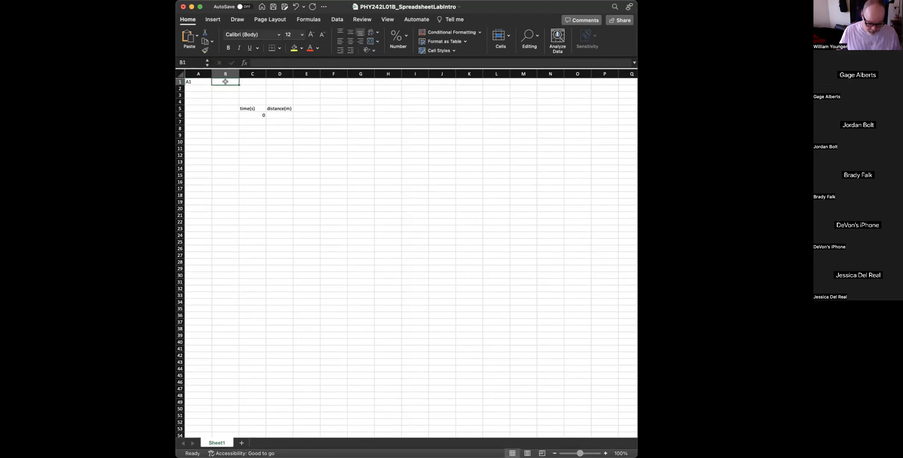
text(B1)
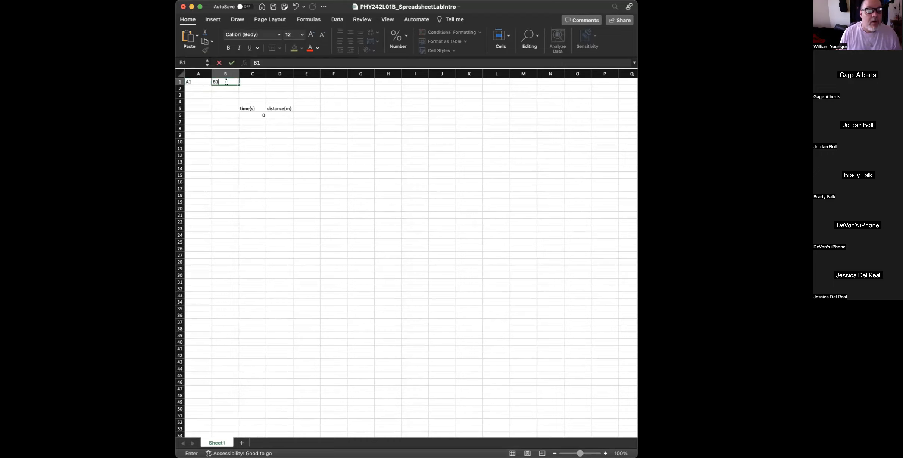
click(196, 87)
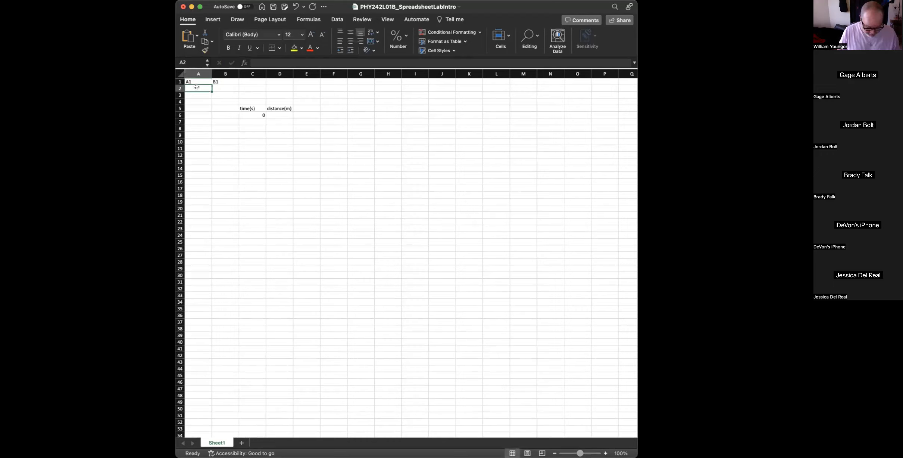
text(A2)
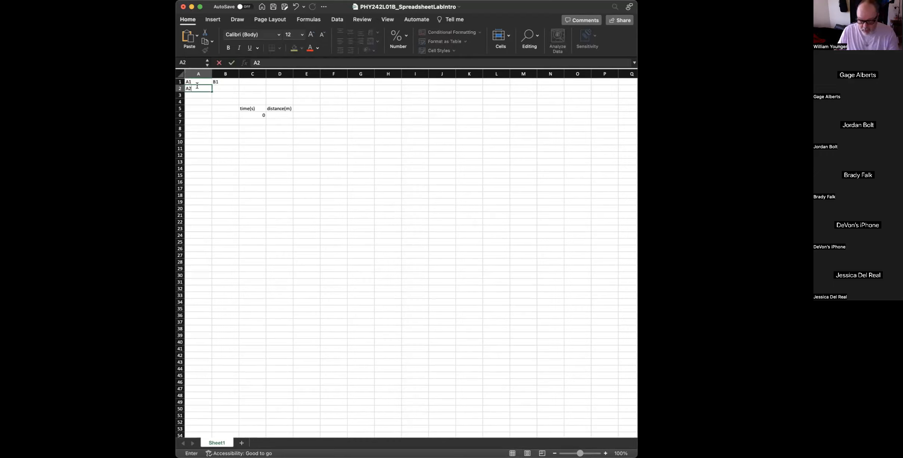
click(201, 122)
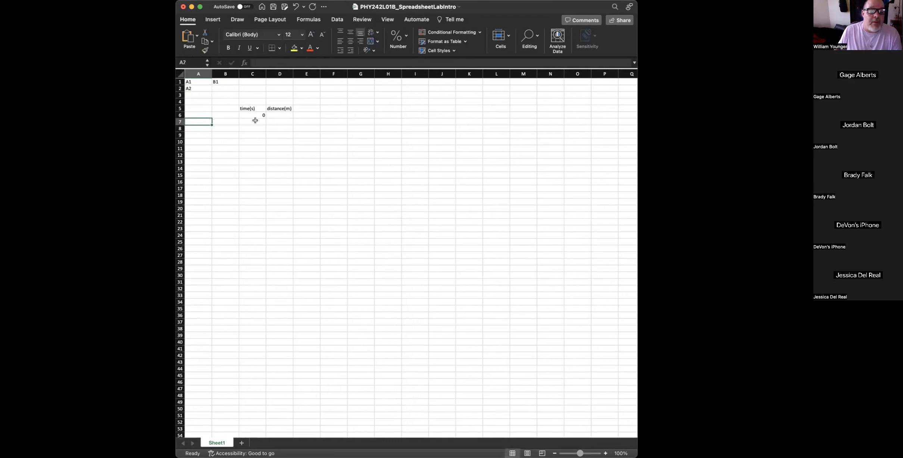
Enter the formula =C6+0.1 in cell C7 to increment the time by 0.1.
click(255, 119)
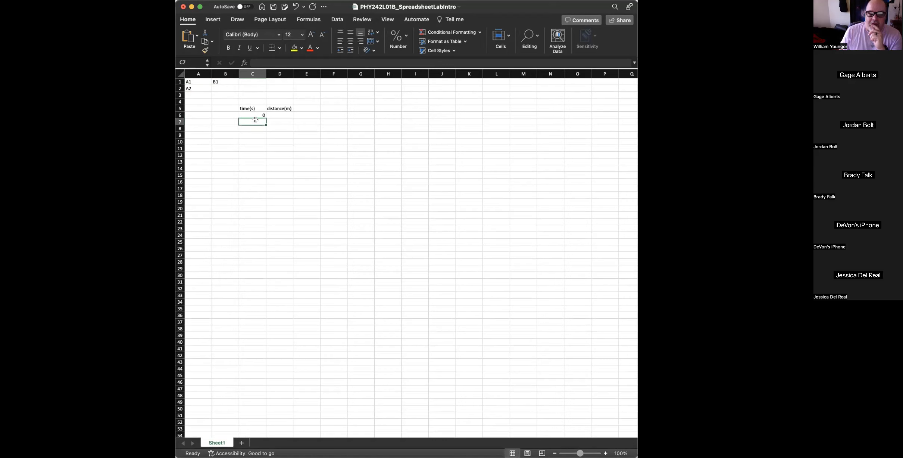
text(=)
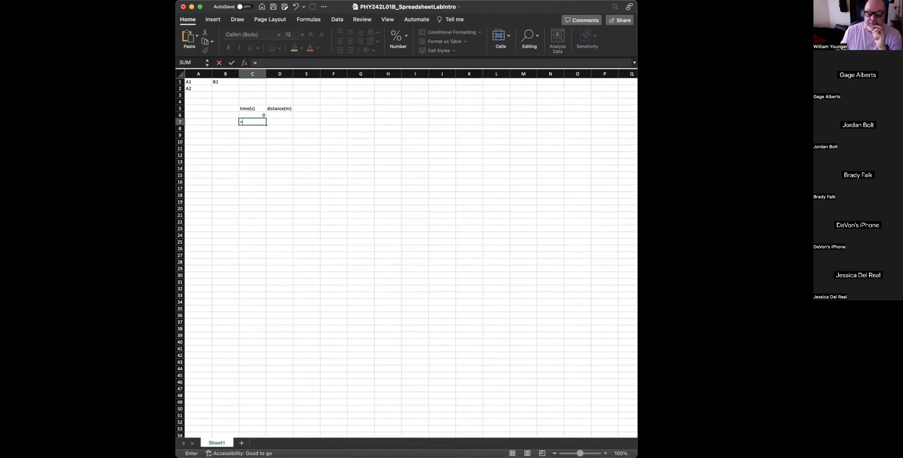
click(595, 388)
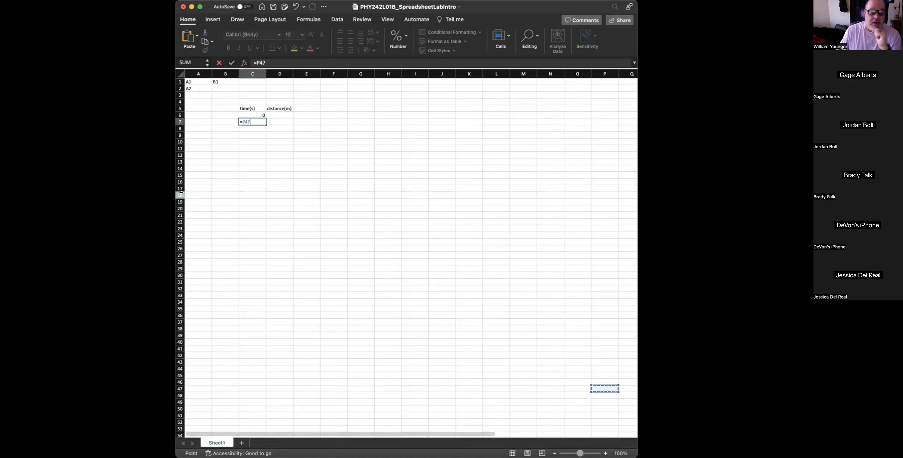
key(BackSpace)
key(BackSpace)
key(BackSpace)
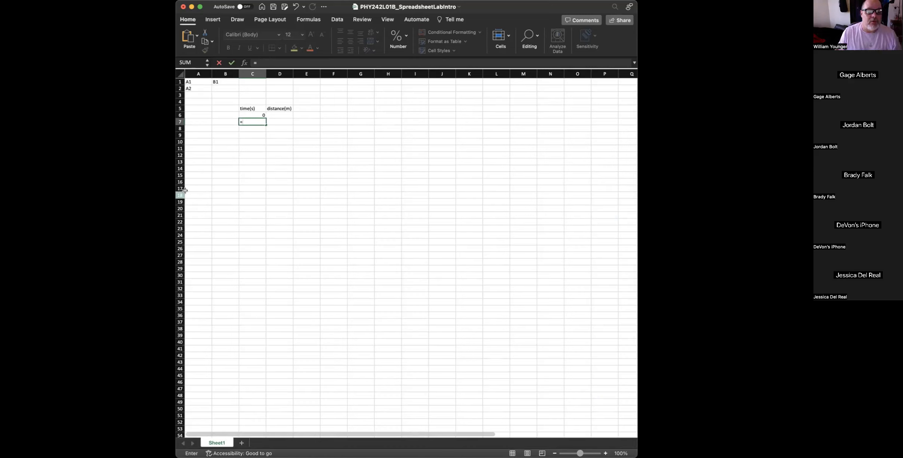
click(254, 114)
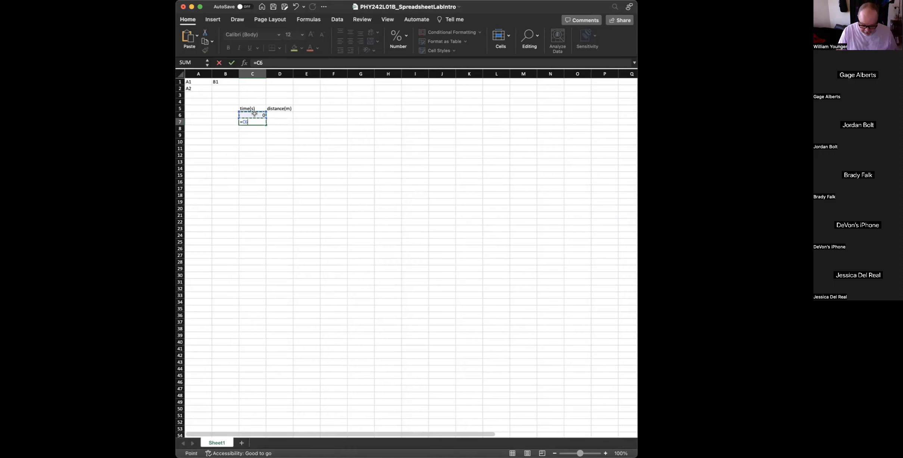
text(+)
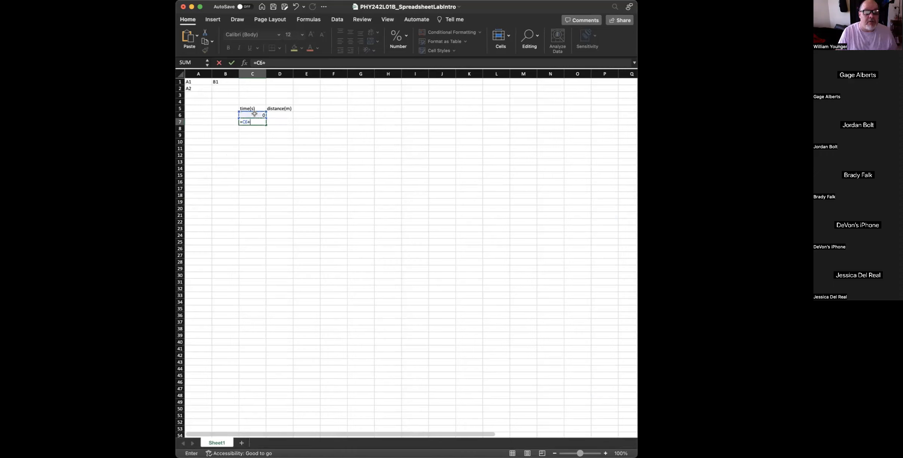
text(0.1)
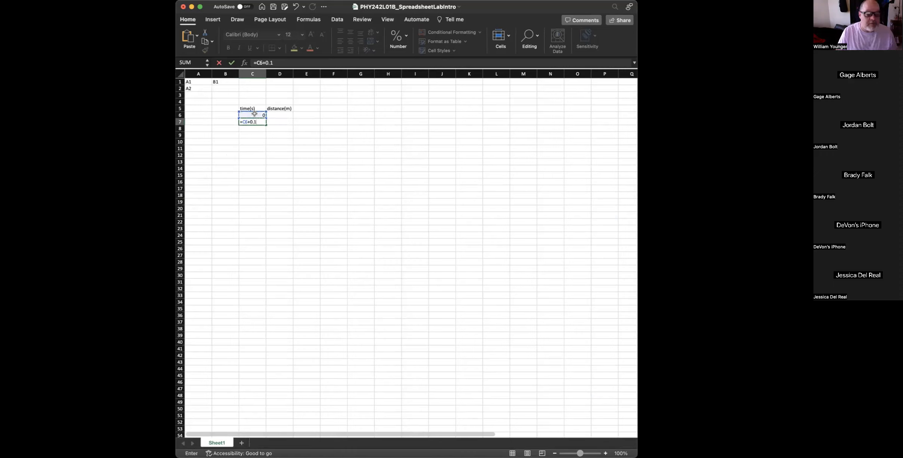
key(Return)
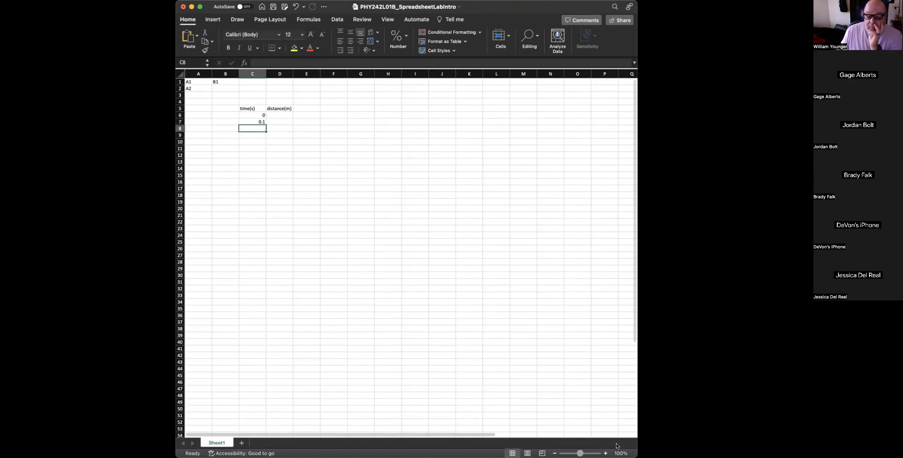
Fill the time increment formula from C7 down through C30.
click(606, 453)
click(605, 453)
click(606, 453)
click(606, 452)
click(606, 453)
click(606, 453)
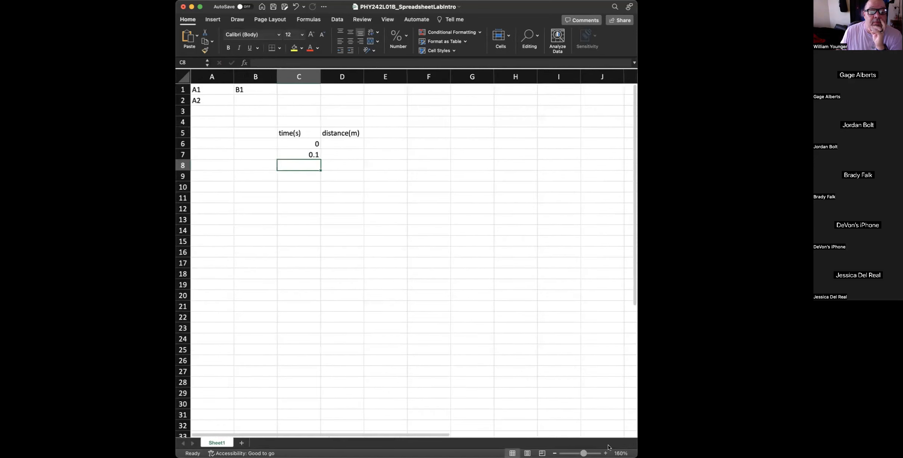
click(307, 153)
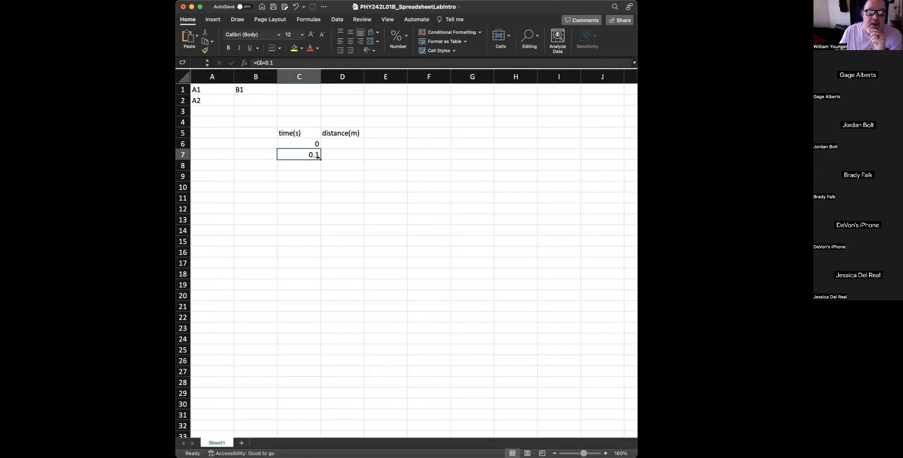
drag(319, 157, 319, 406)
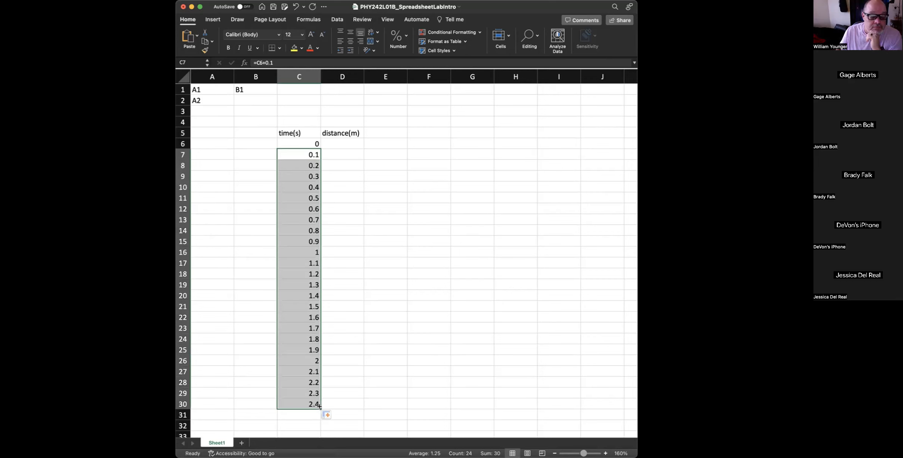
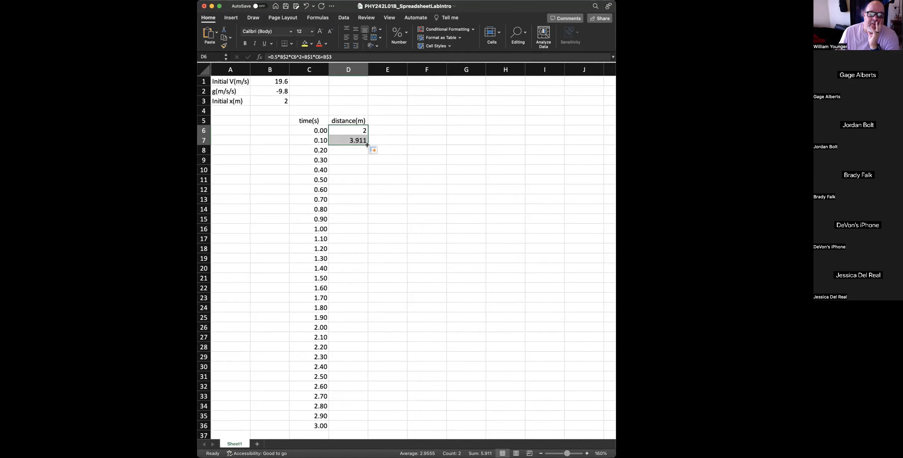
Fill the distance formula down through D36 and format column D as Number with 3 decimal places.
drag(368, 144, 362, 428)
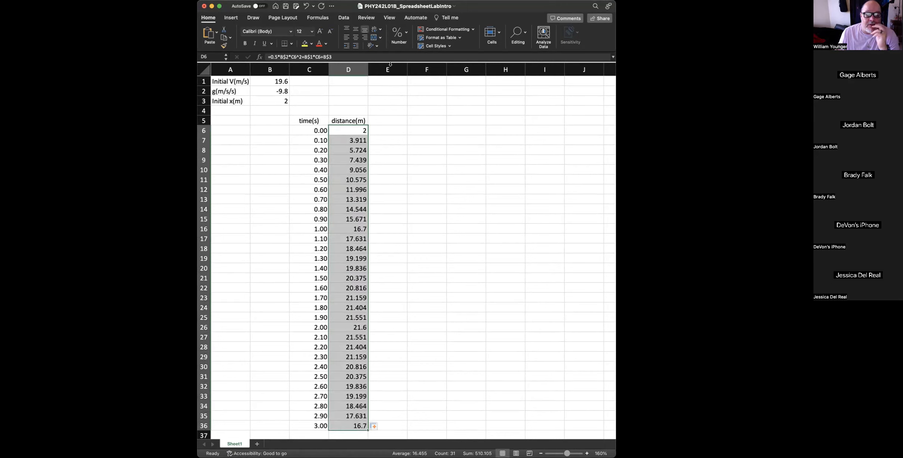
click(359, 72)
right_click(359, 71)
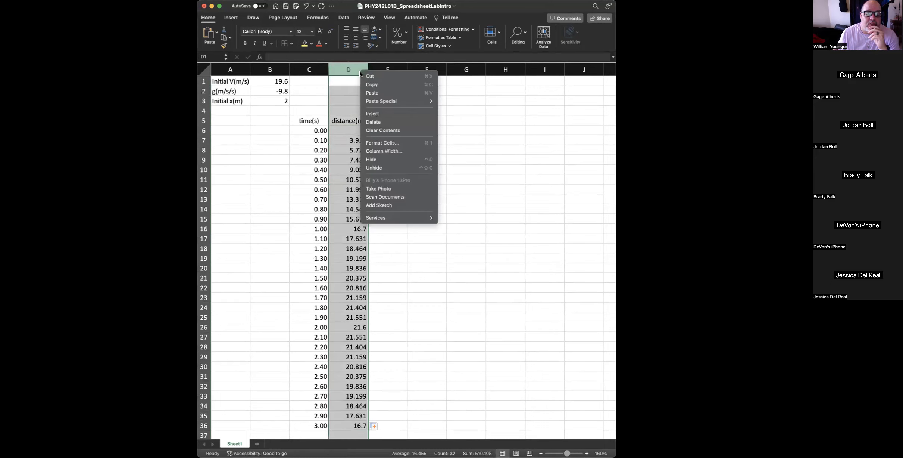
click(380, 143)
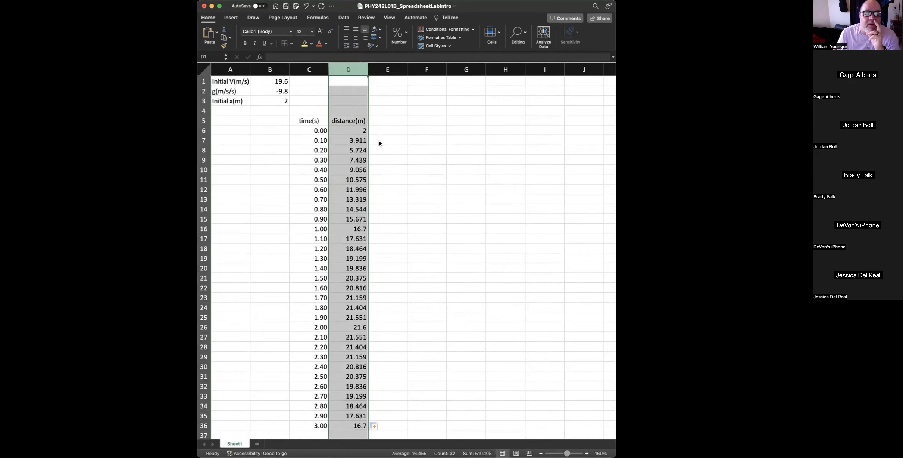
click(288, 75)
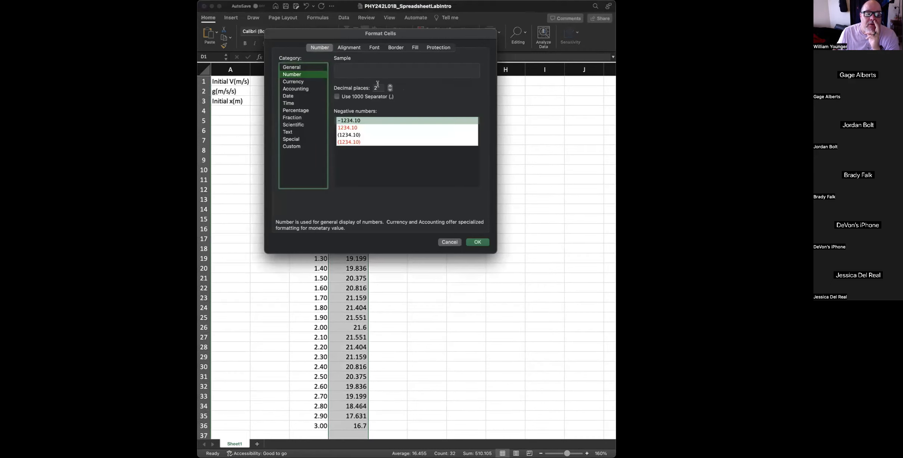
click(390, 86)
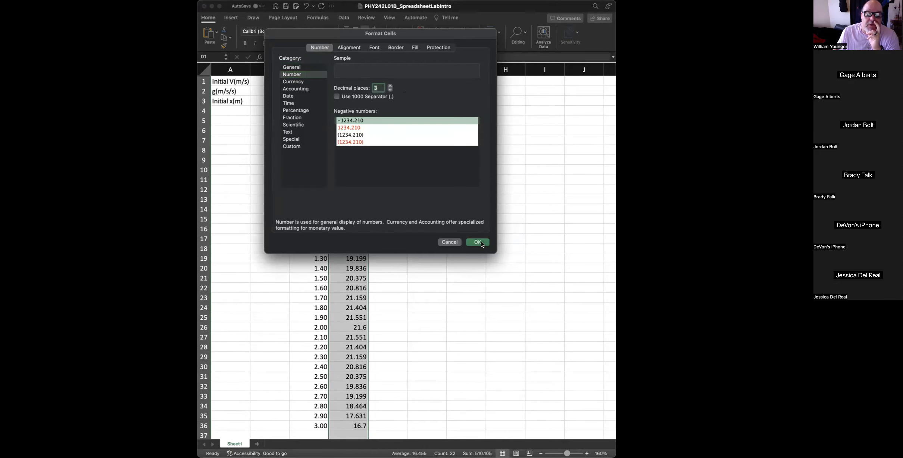
click(478, 242)
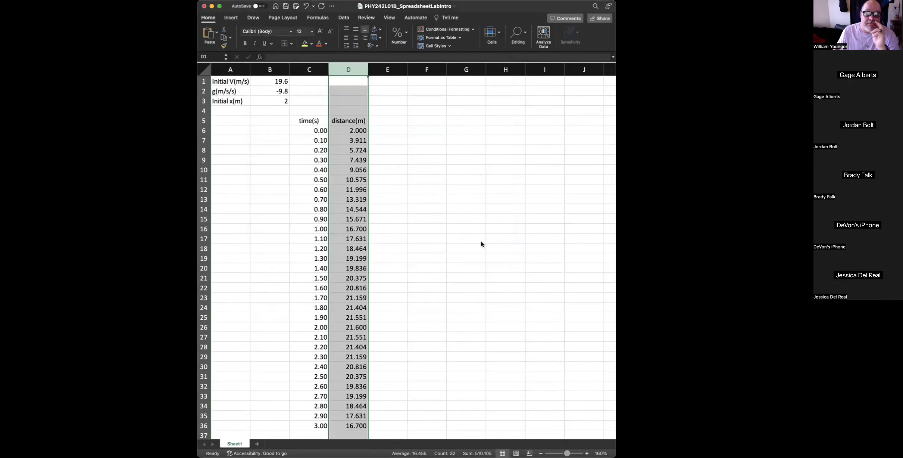
Change the distance formula in D6 to absolute references, making it =0.5*$B$2*C6^2+$B$1*C6+$B$3.
click(427, 180)
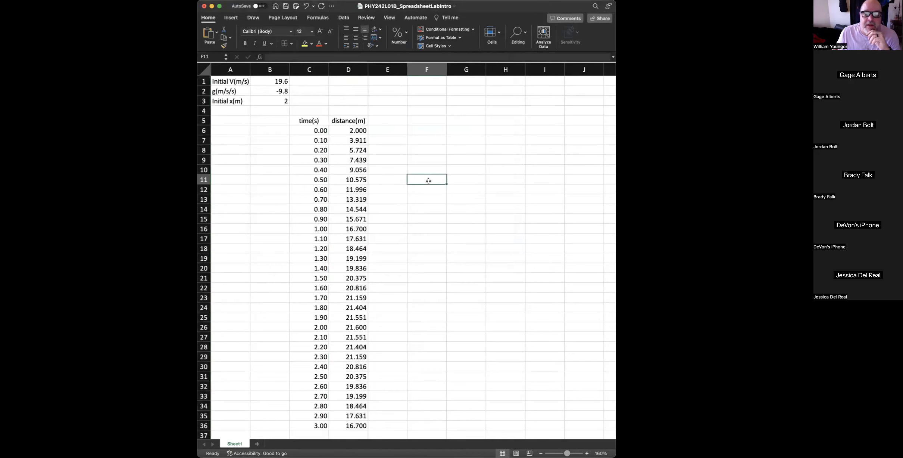
click(349, 132)
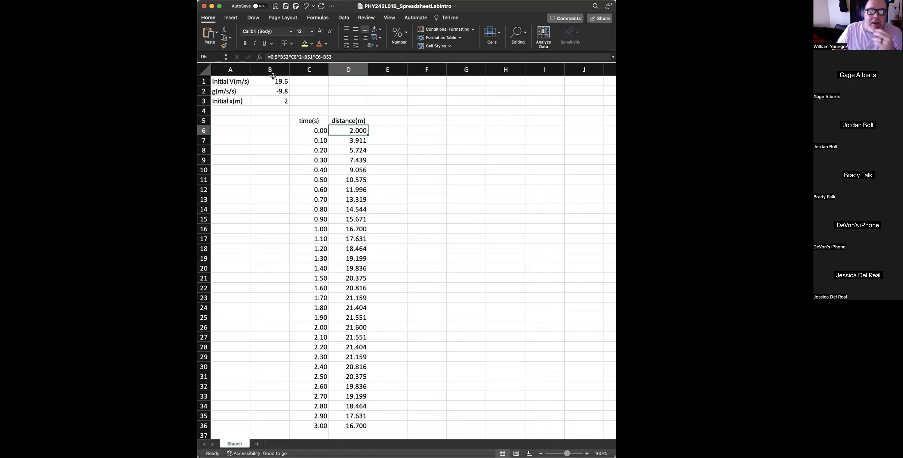
click(280, 56)
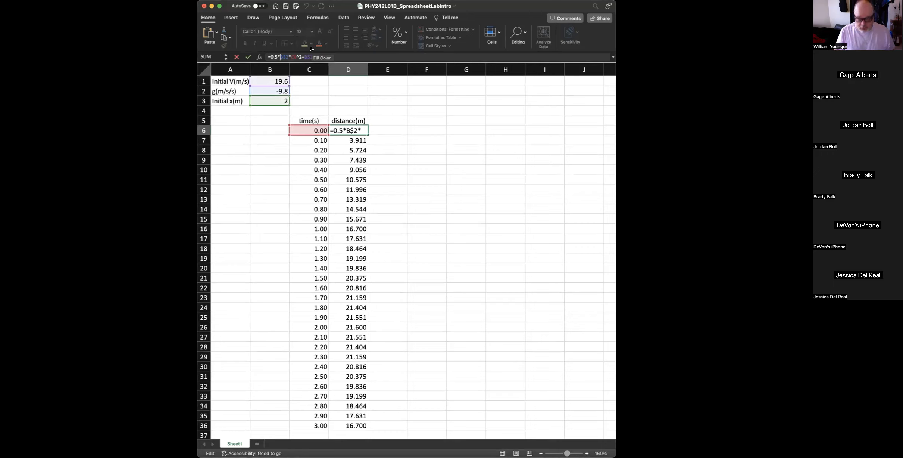
text($)
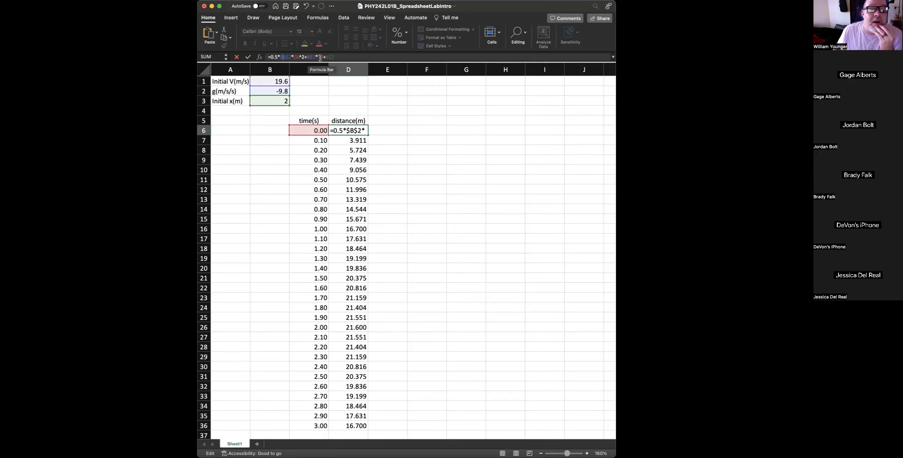
click(307, 57)
text($)
key(Right)
key(Right)
key(Right)
key(Right)
key(Right)
key(Right)
key(Right)
text($)
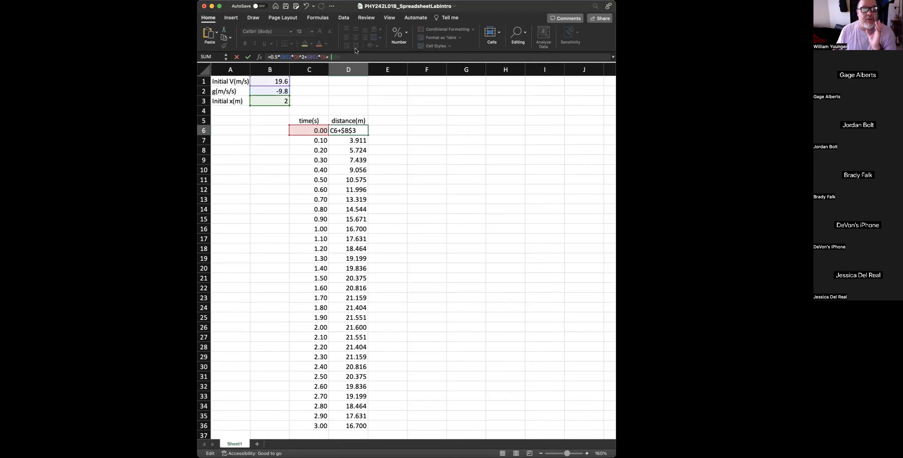
key(Return)
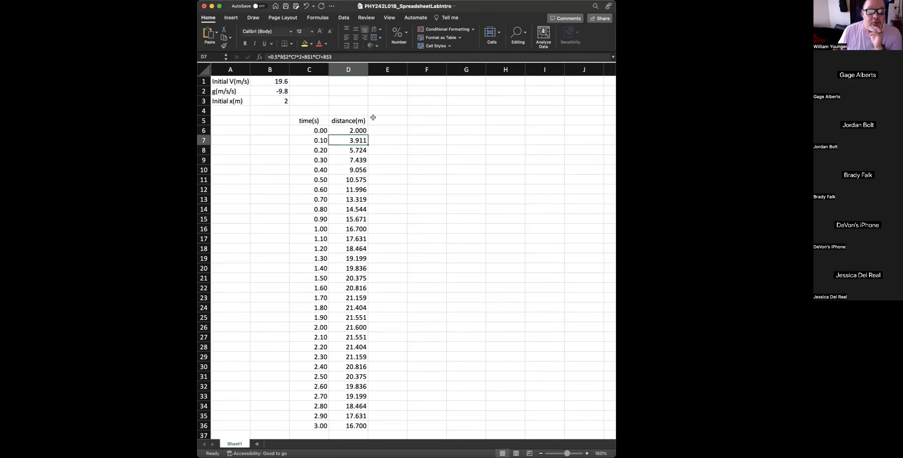
Fill the updated distance formula from D6 down through D36.
click(364, 130)
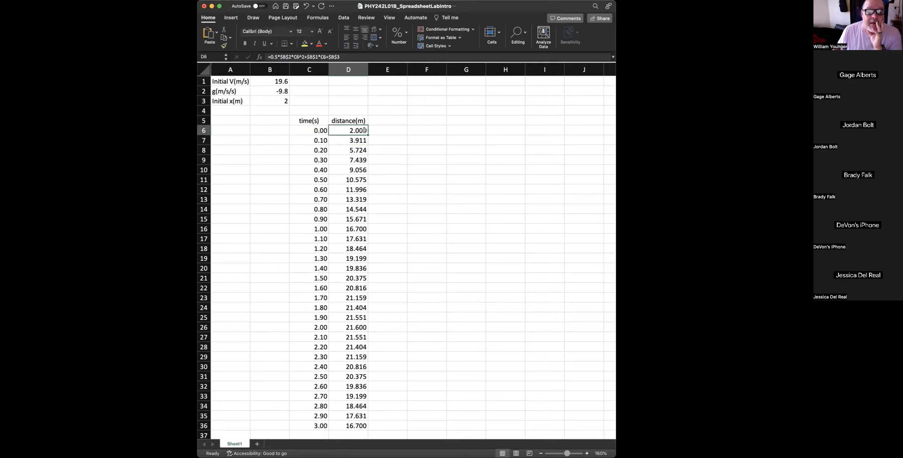
drag(367, 139, 371, 428)
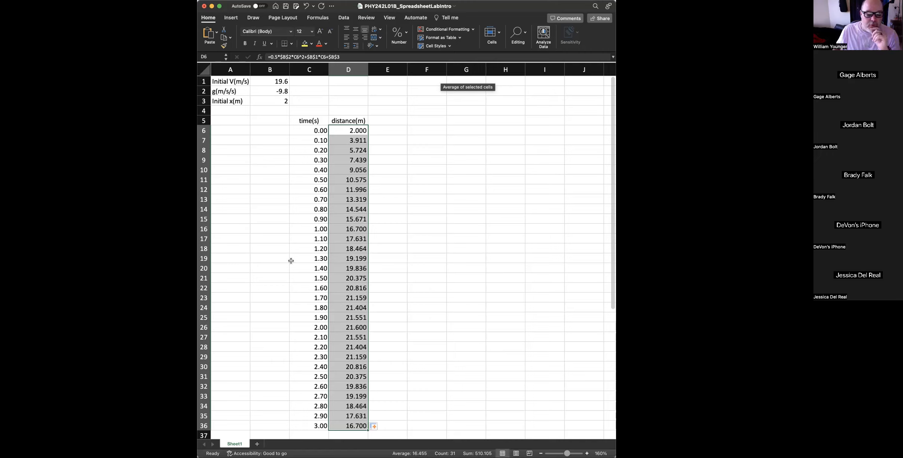
click(375, 328)
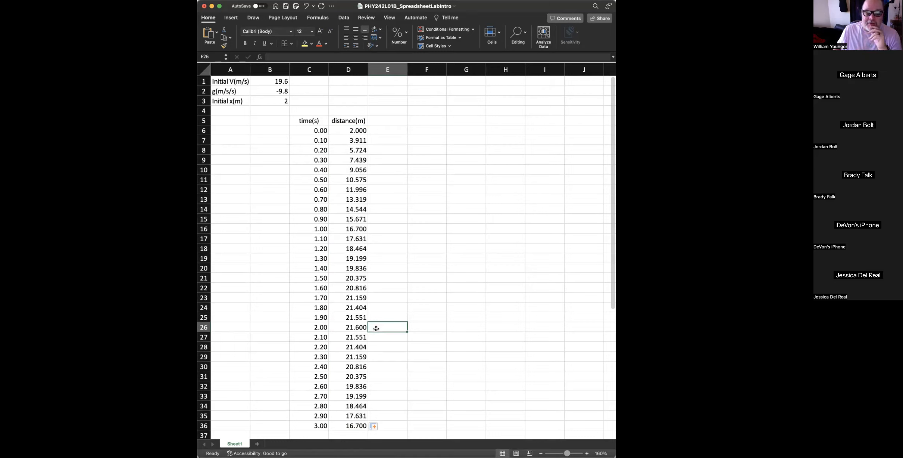
Enter the label Peak in B26 beside the 2.00 s row and clear the misplaced text from B27.
click(374, 337)
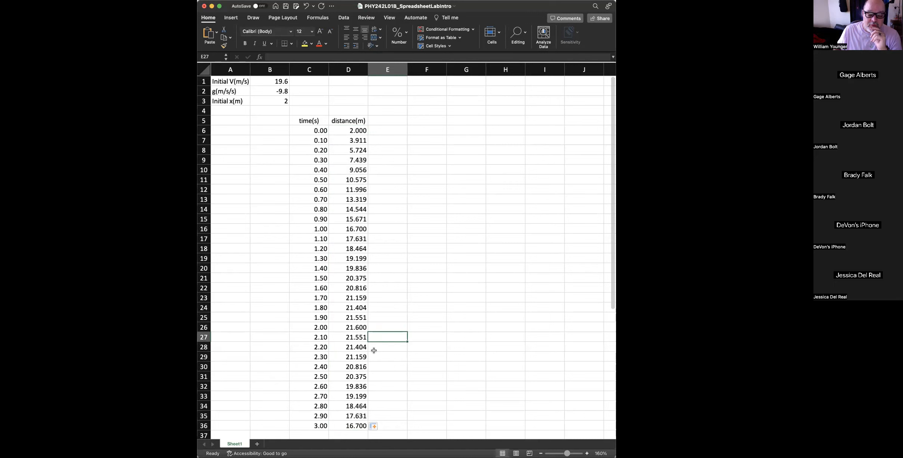
click(374, 350)
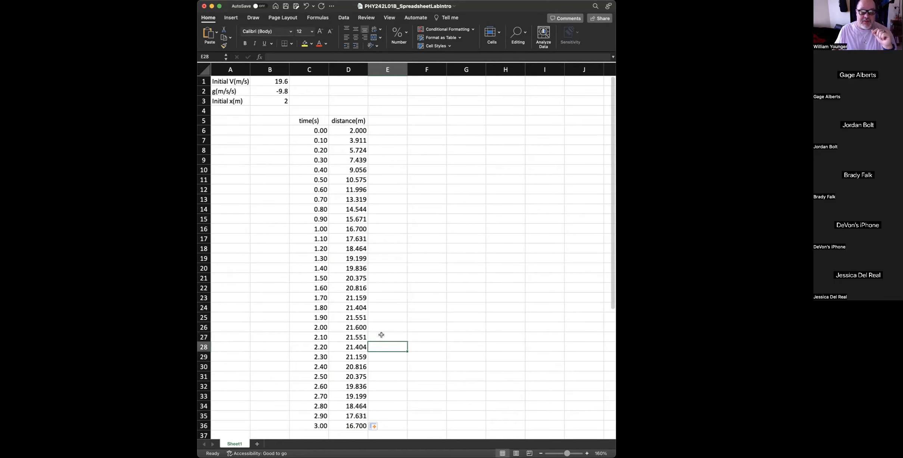
click(257, 338)
text(Peak)
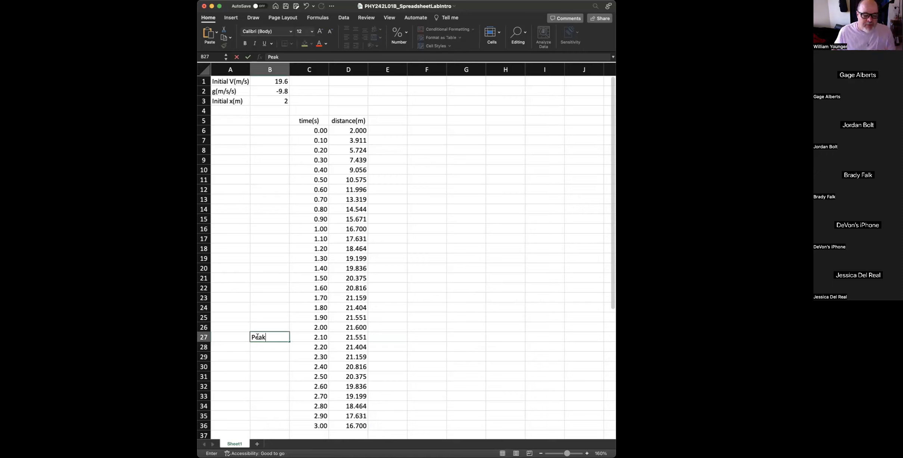
key(BackSpace)
key(BackSpace)
key(BackSpace)
click(260, 326)
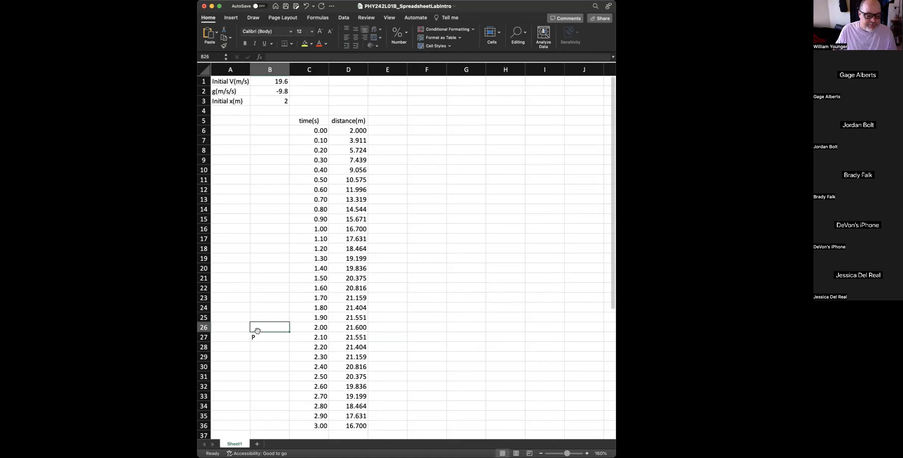
text(Peak)
click(258, 337)
key(Delete)
Undo the recent label edits in column B and redo them.
key(super+z)
key(super+z)
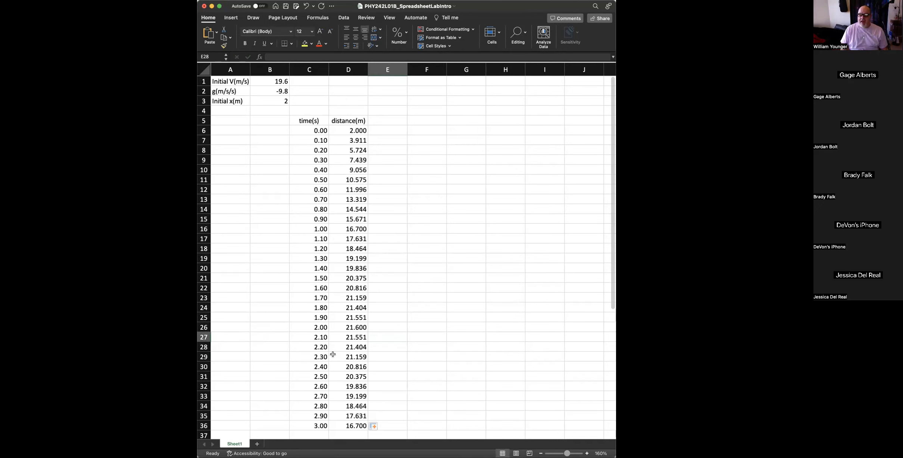
key(super+y)
key(super+y)
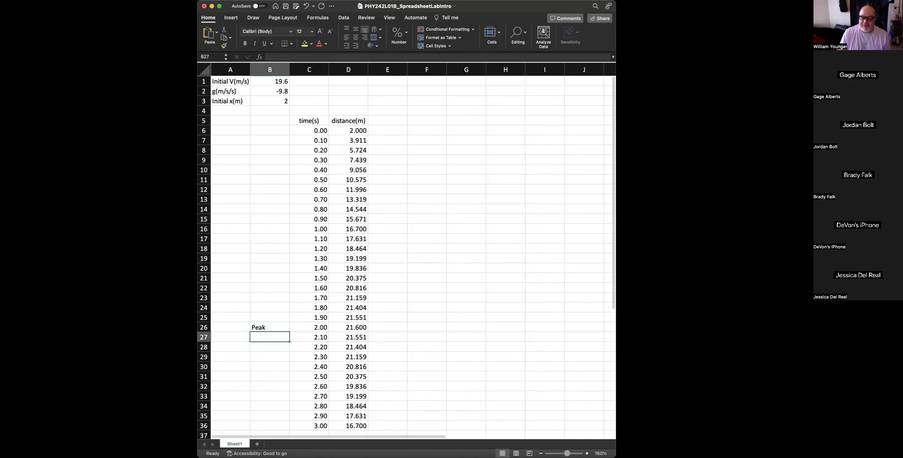
Widen the workbook window and insert an XY scatter chart of the time and distance data in C6:D36.
drag(615, 456, 682, 457)
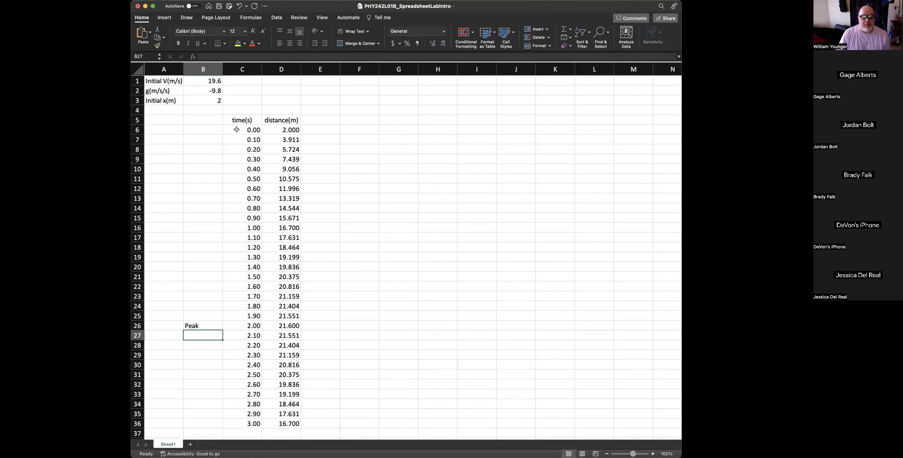
drag(237, 129, 274, 422)
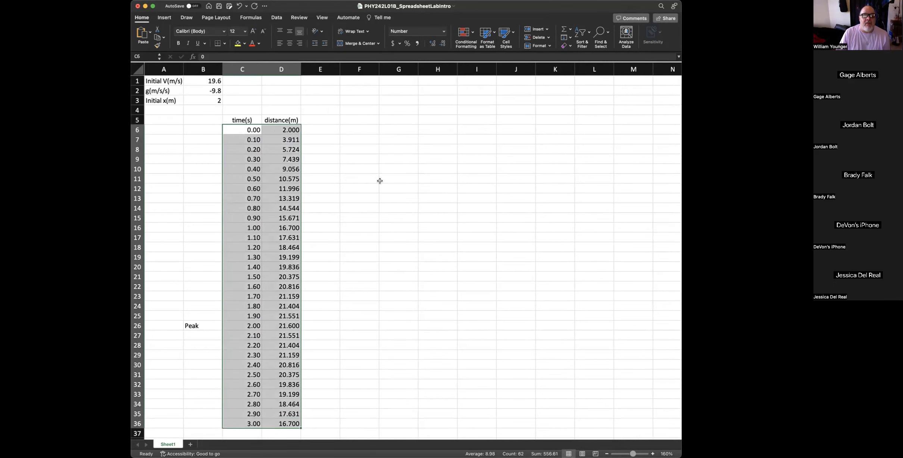
click(165, 18)
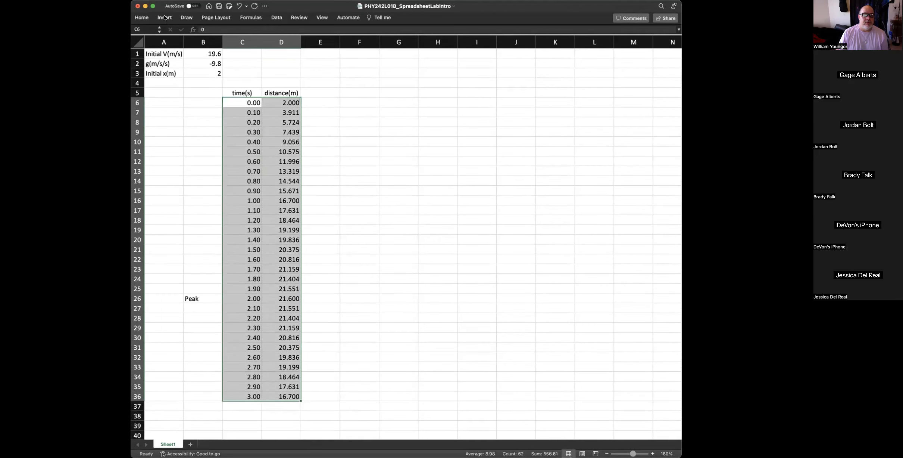
click(164, 18)
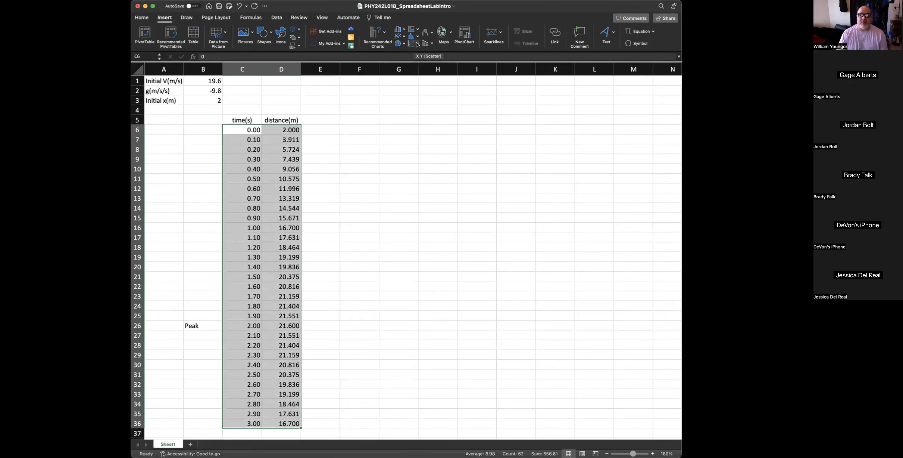
click(417, 44)
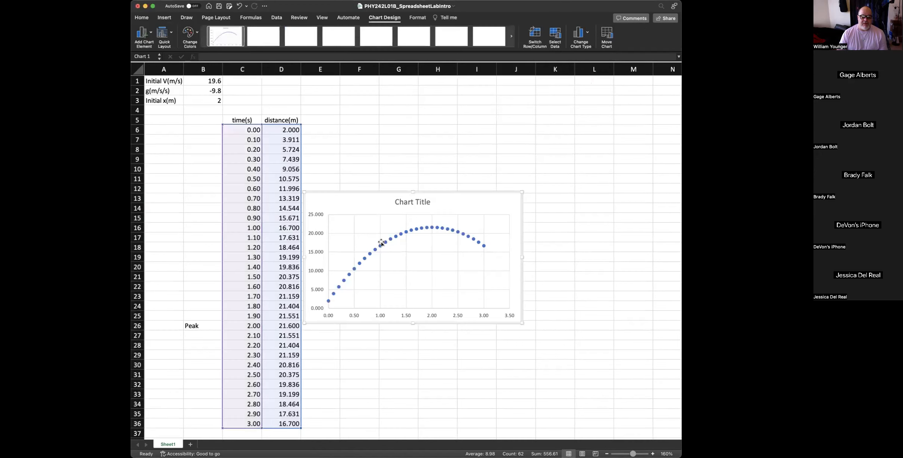
Move the scatter chart up beside the data table so its upper edge sits near row 5.
mouse_move(338, 295)
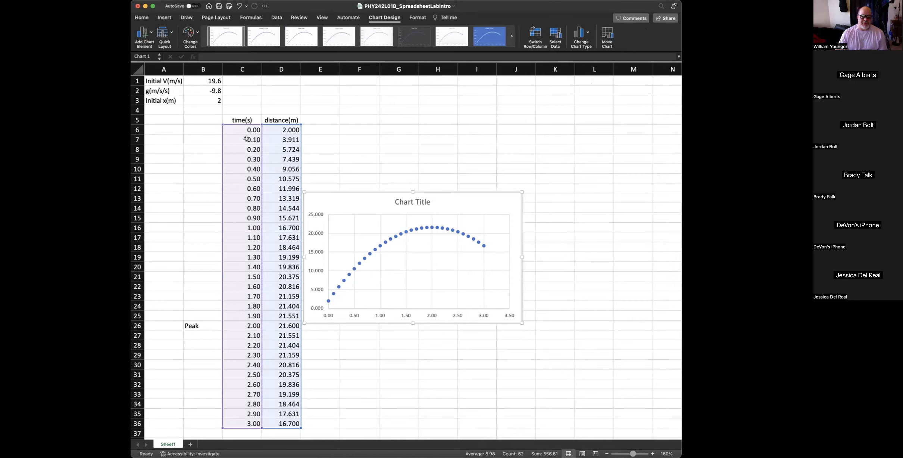
click(344, 281)
click(357, 286)
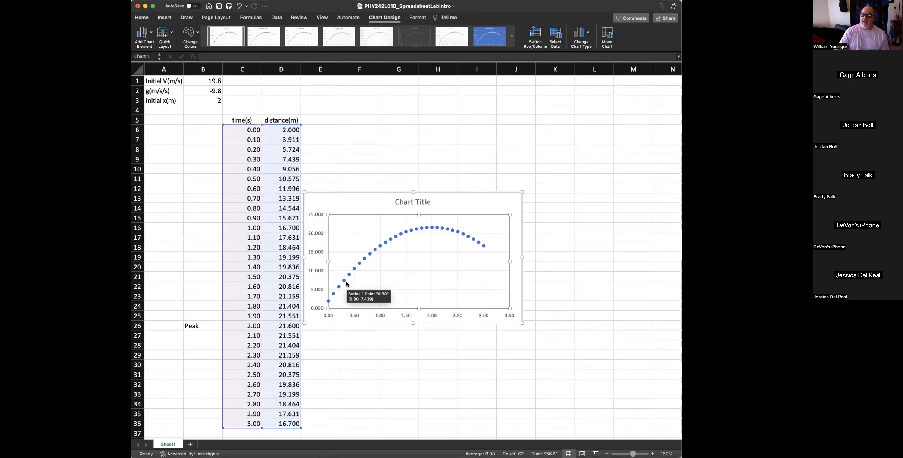
drag(453, 200, 483, 119)
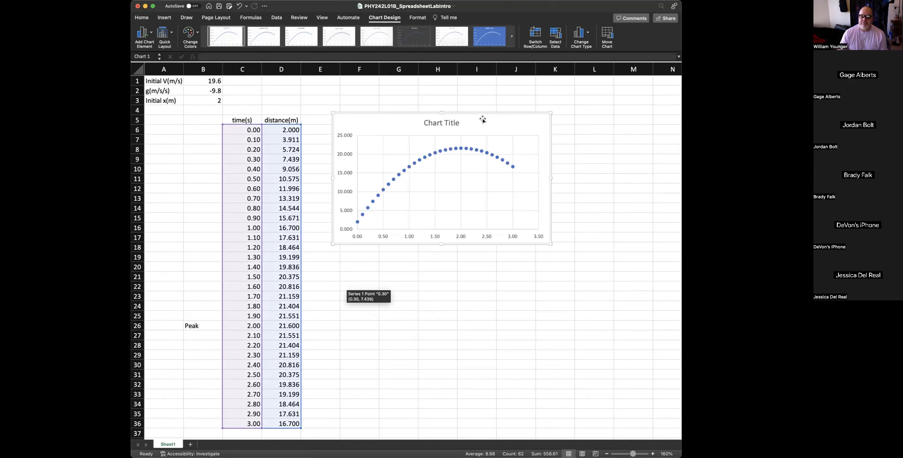
Replace the chart title with "Height(m) vs. time(s)".
click(441, 122)
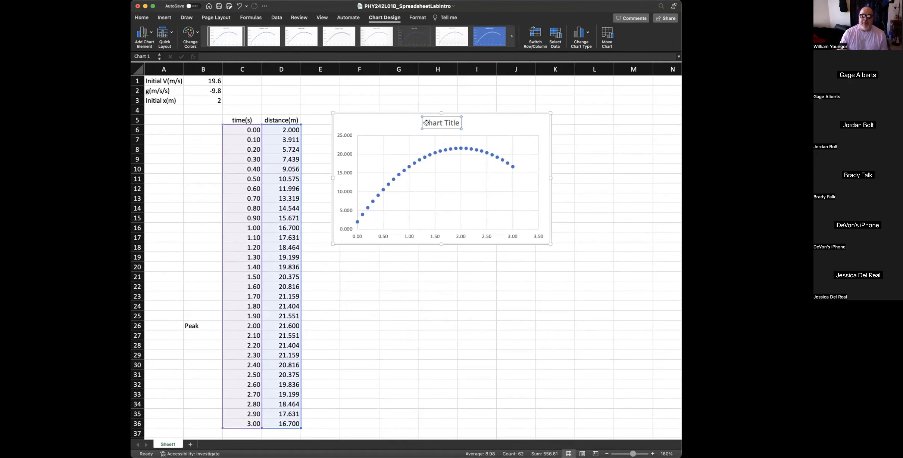
double_click(460, 122)
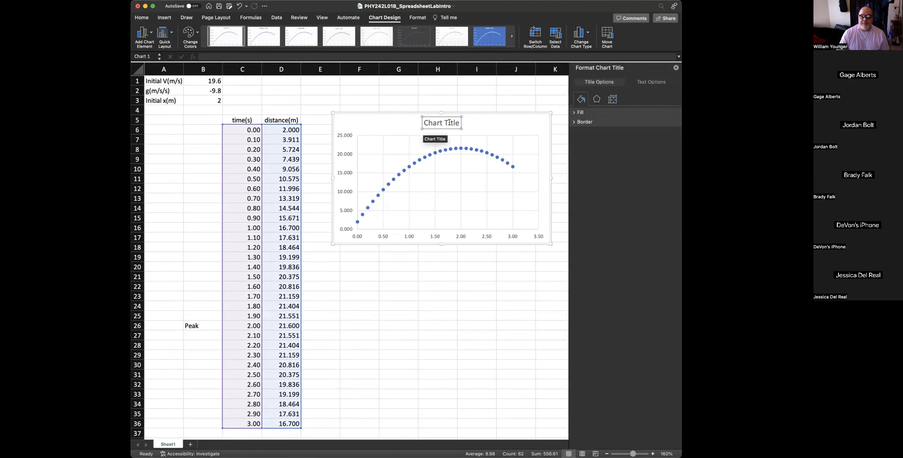
triple_click(428, 123)
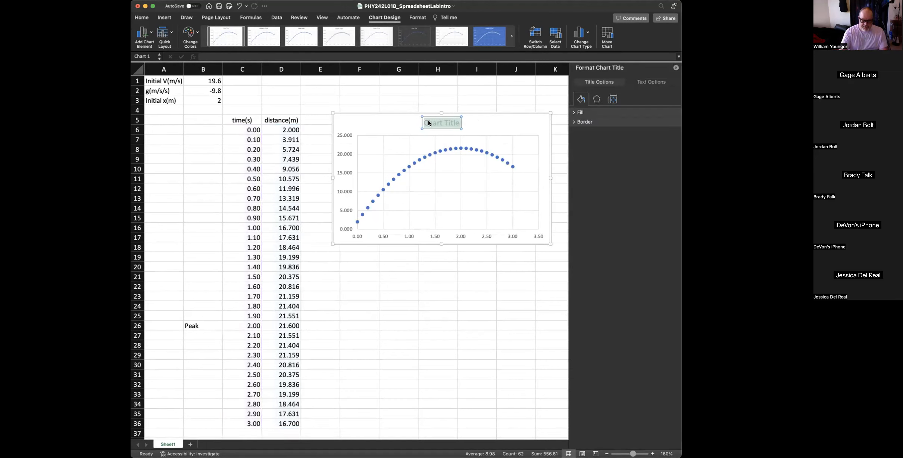
text(Hei)
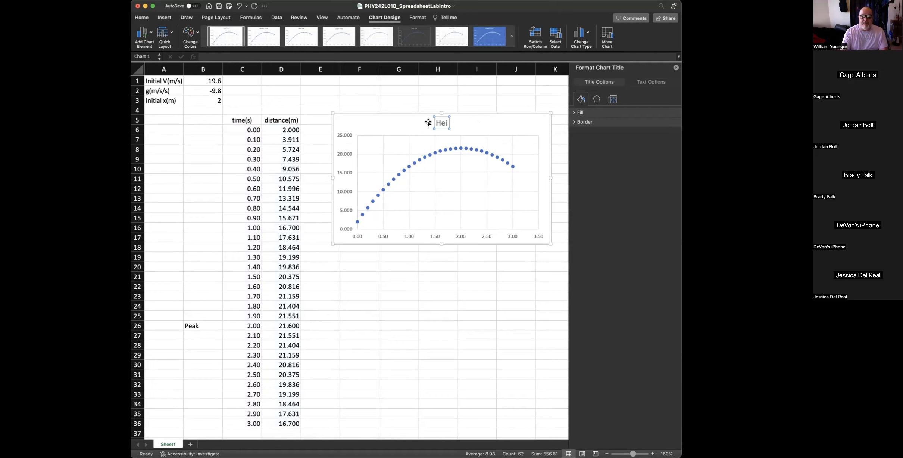
text(ght v)
key(BackSpace)
key(BackSpace)
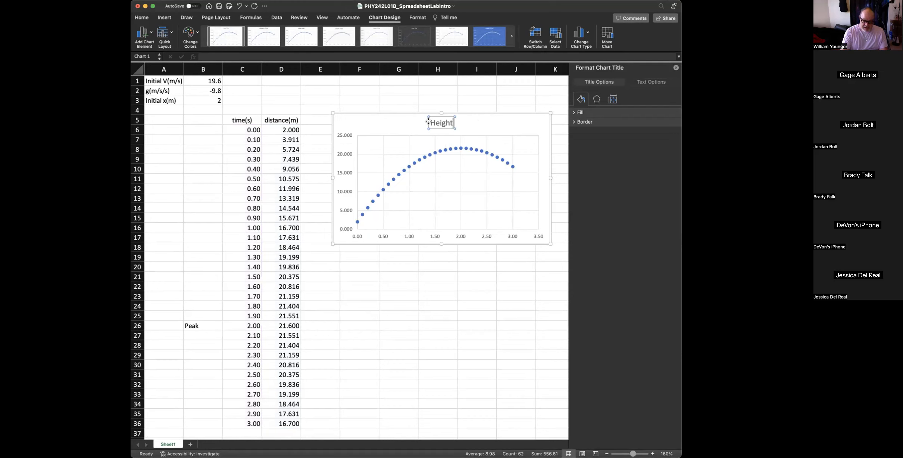
text((m) vs.)
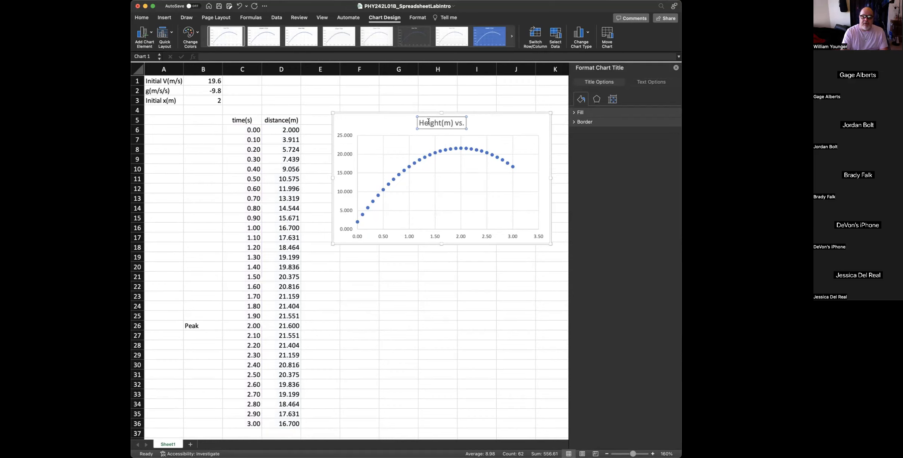
text( ti)
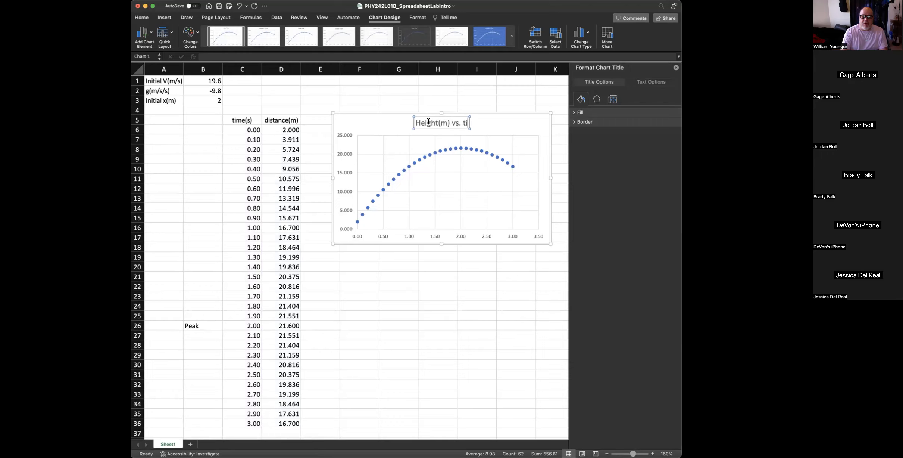
text(me(s))
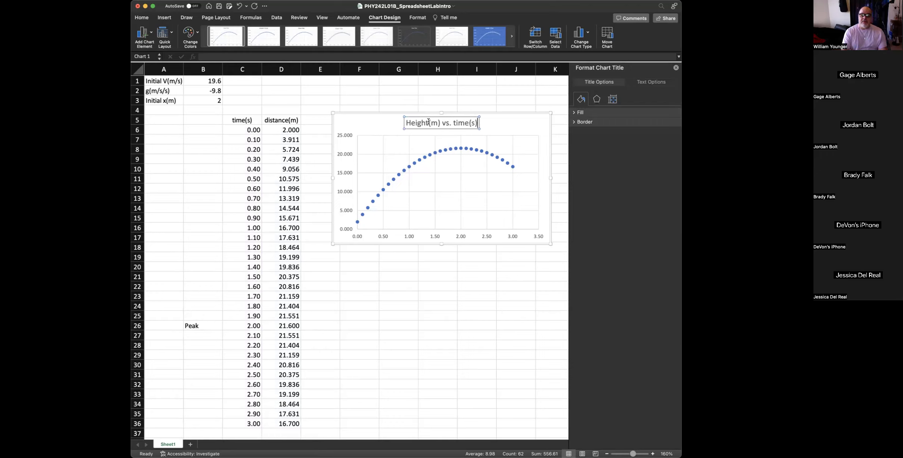
key(Return)
key(BackSpace)
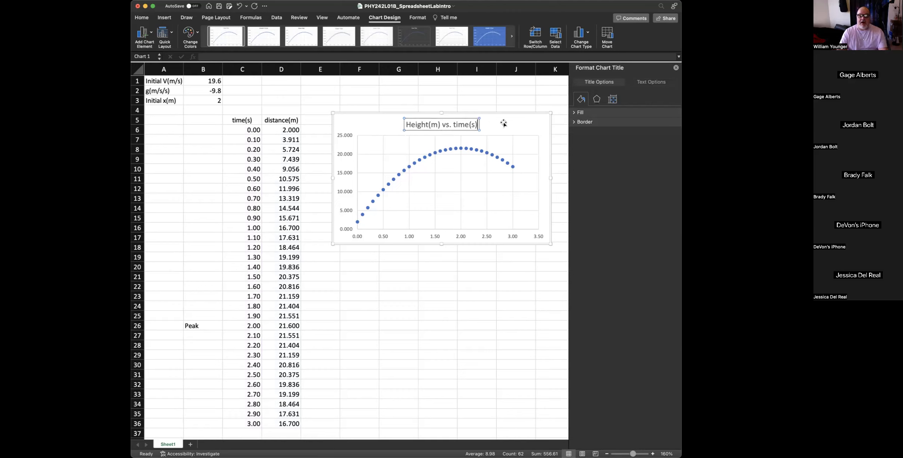
click(505, 124)
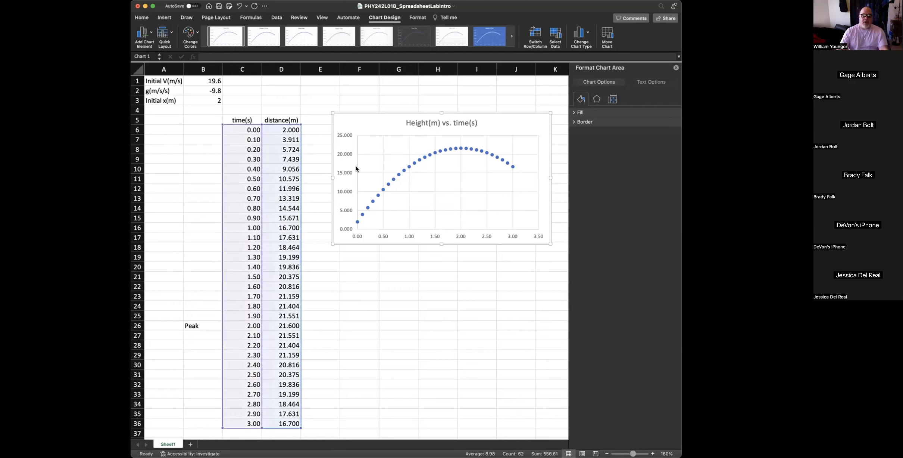
Set the major unit of the chart's vertical axis to 1.0.
click(344, 174)
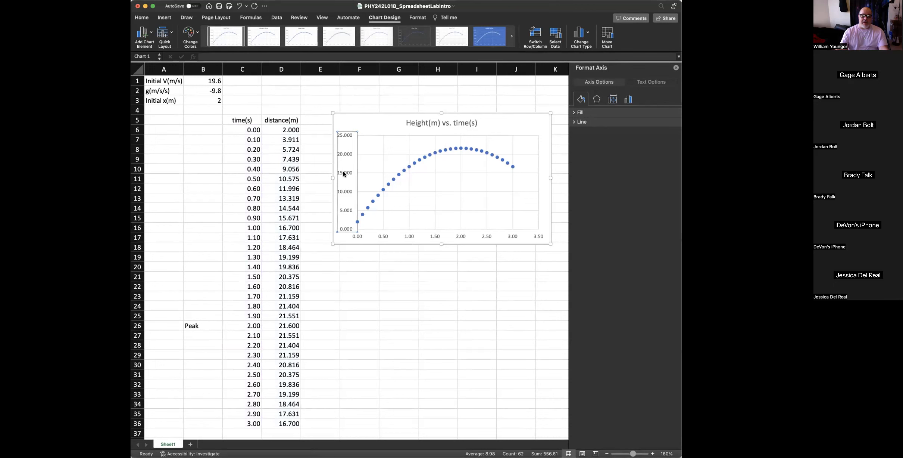
right_click(344, 174)
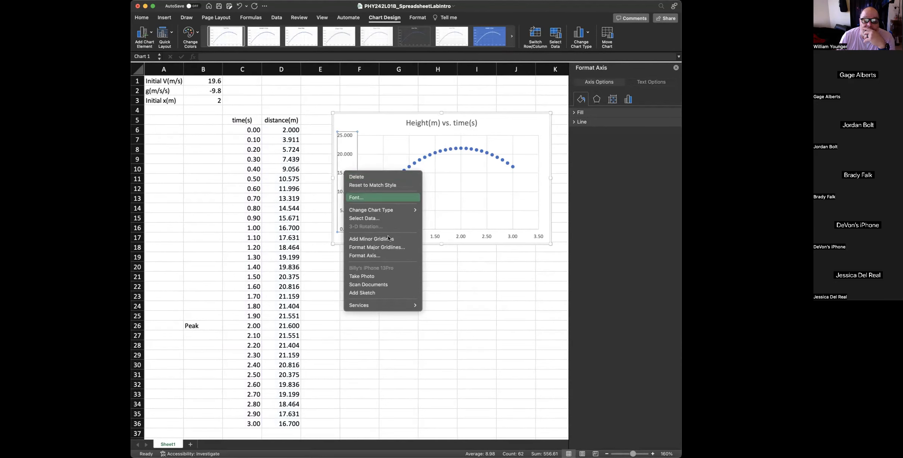
click(383, 255)
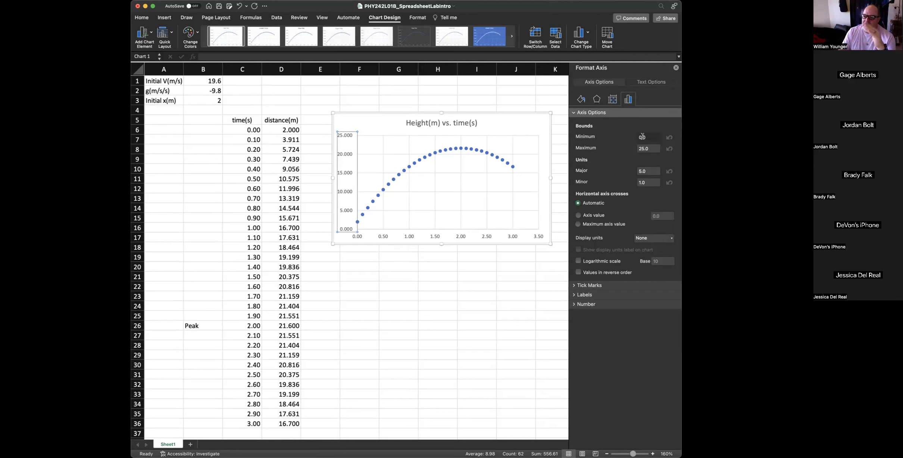
click(642, 148)
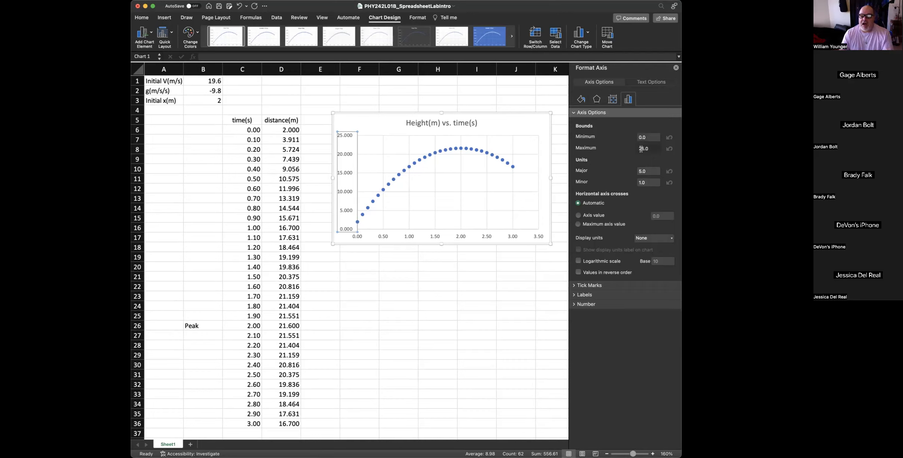
click(643, 169)
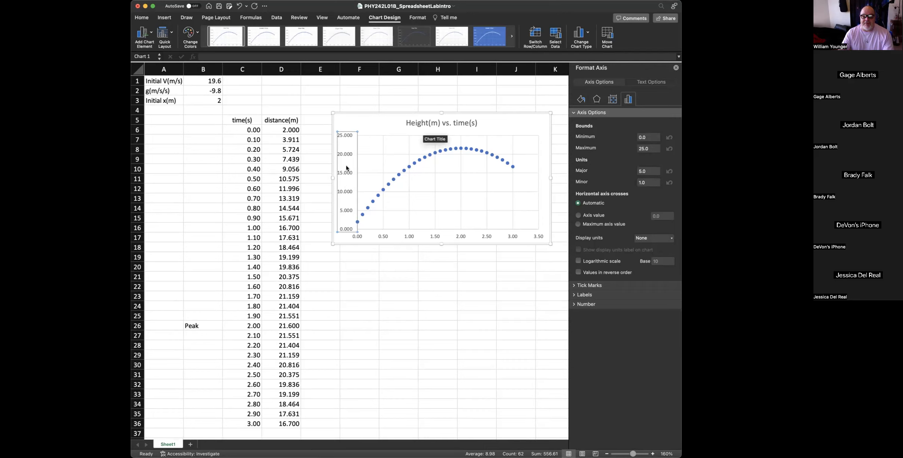
click(657, 170)
key(BackSpace)
text(1.0)
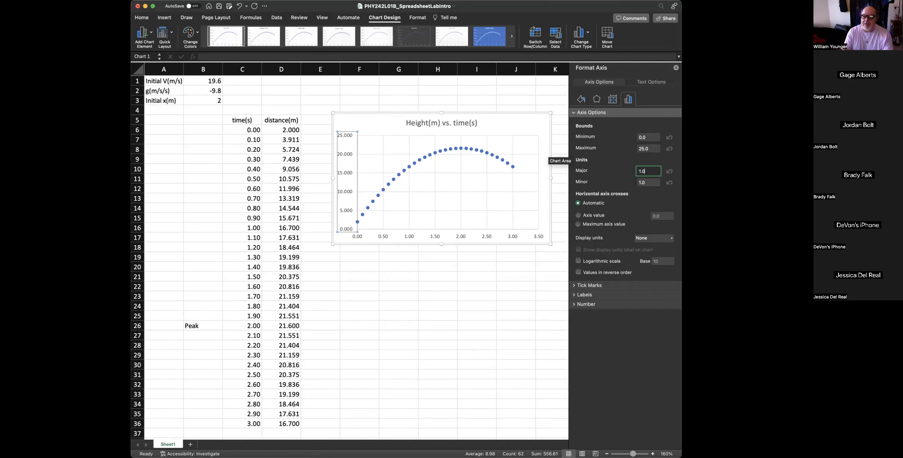
key(Return)
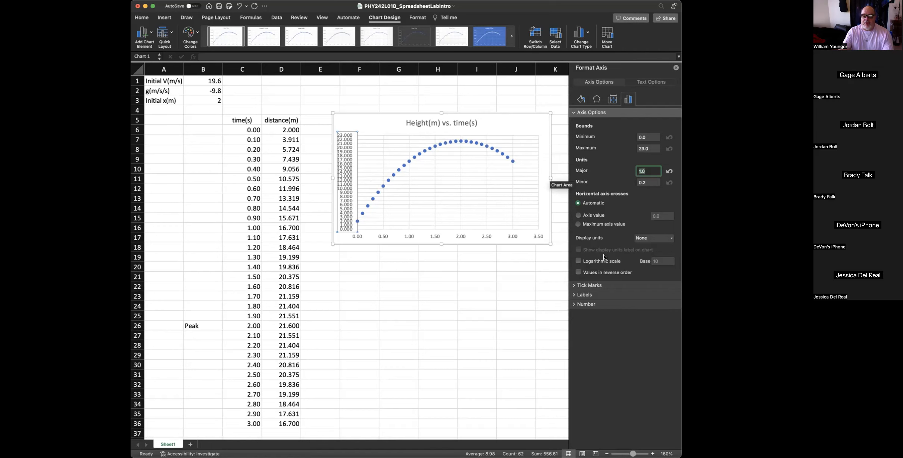
Examine the vertical axis's tick mark, label and number format settings.
click(574, 285)
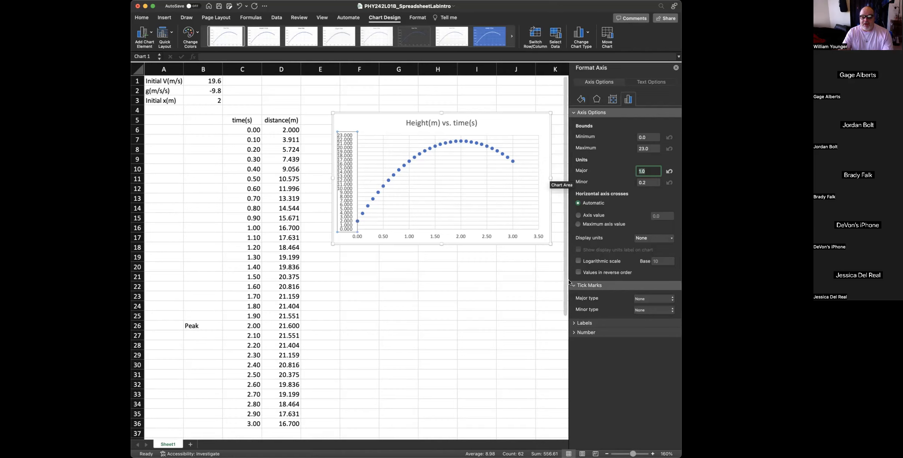
click(575, 322)
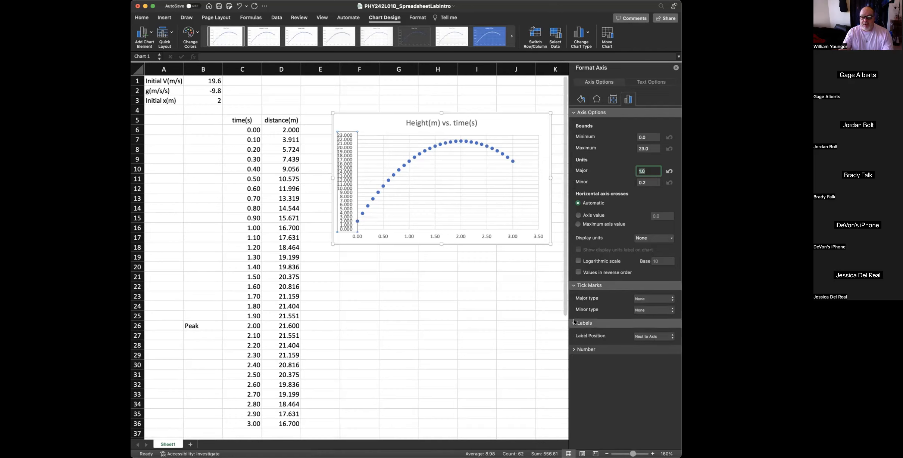
click(576, 350)
scroll(605, 366, down, 1)
scroll(607, 368, down, 3)
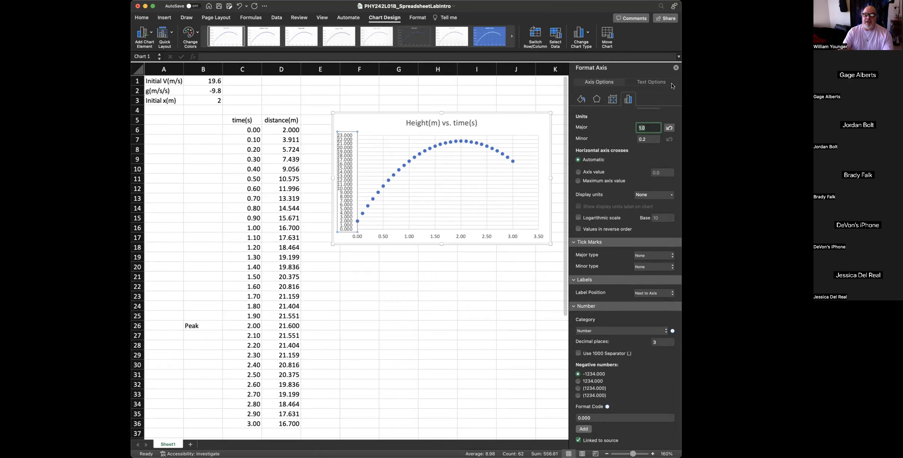
click(676, 69)
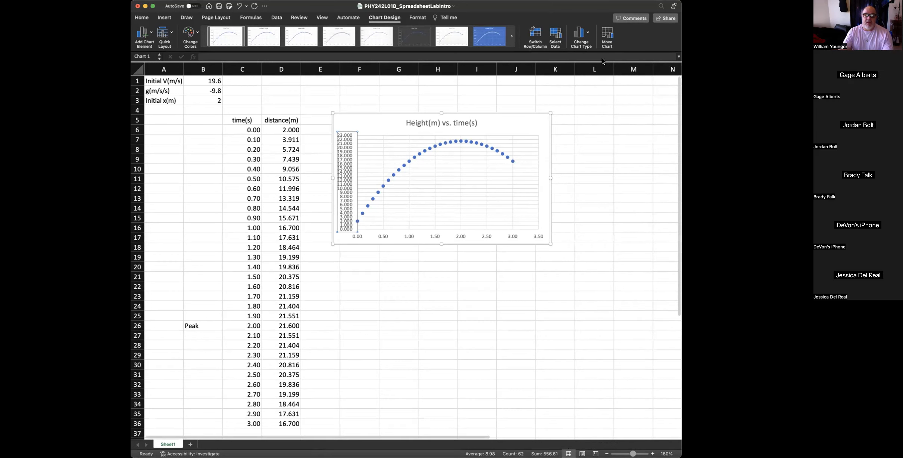
Examine the horizontal time axis's format settings, including its text fill and text outline options.
click(413, 236)
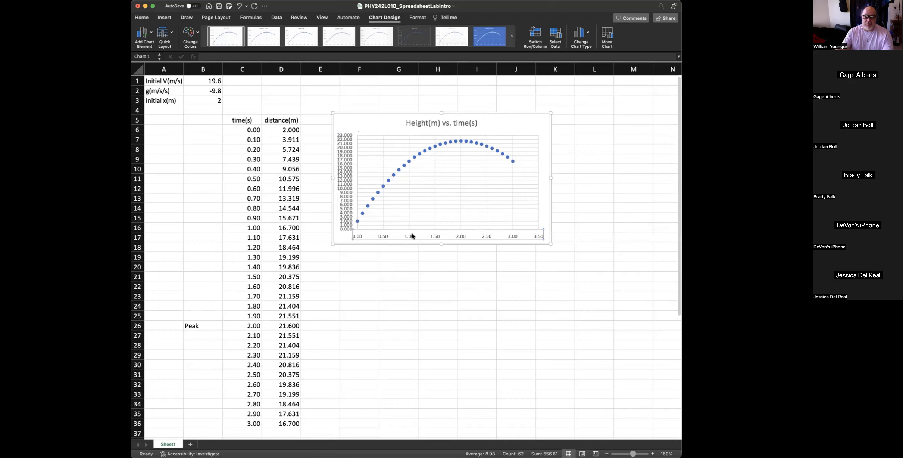
right_click(413, 235)
click(435, 317)
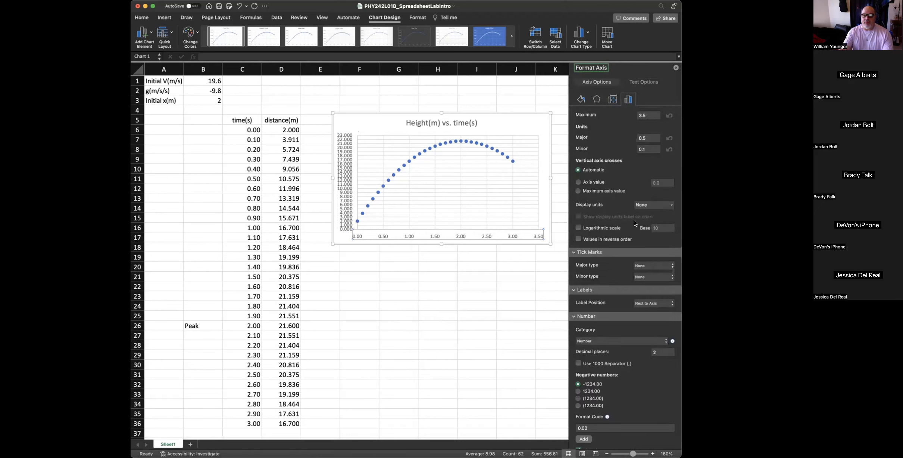
click(649, 82)
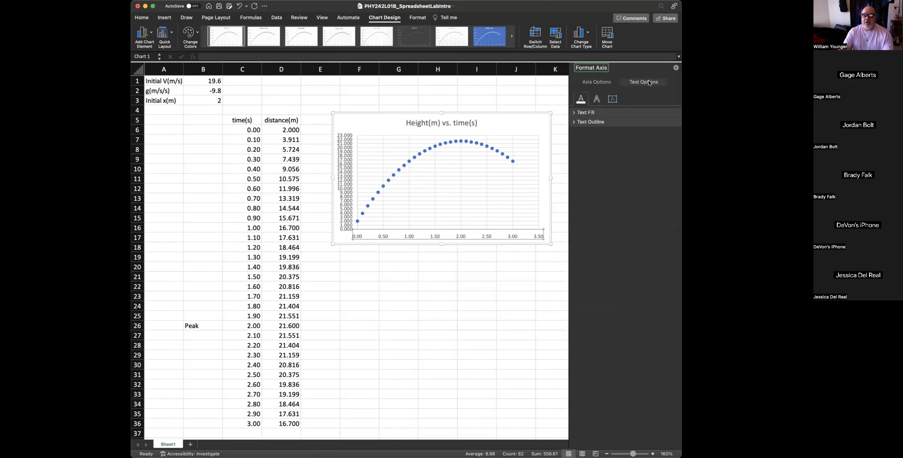
click(576, 113)
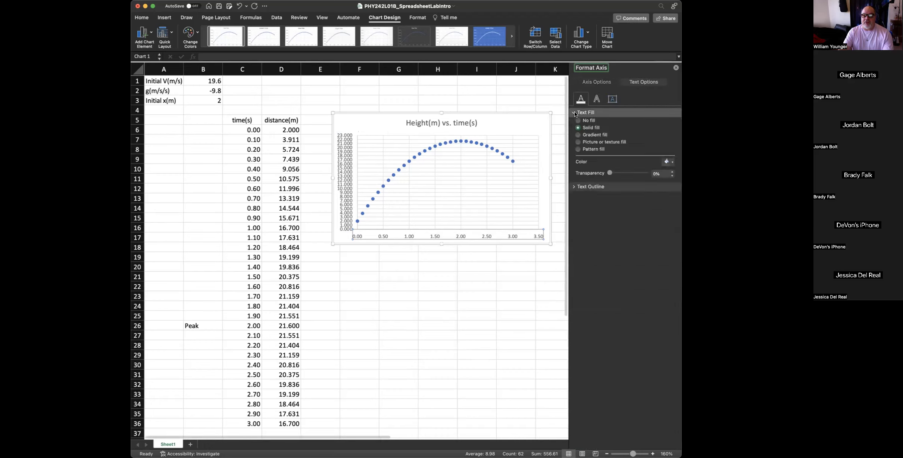
click(575, 113)
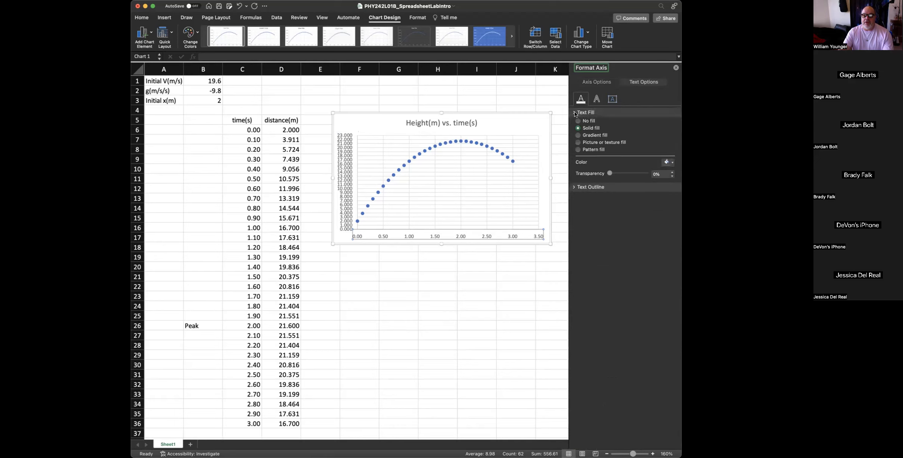
click(575, 113)
click(576, 112)
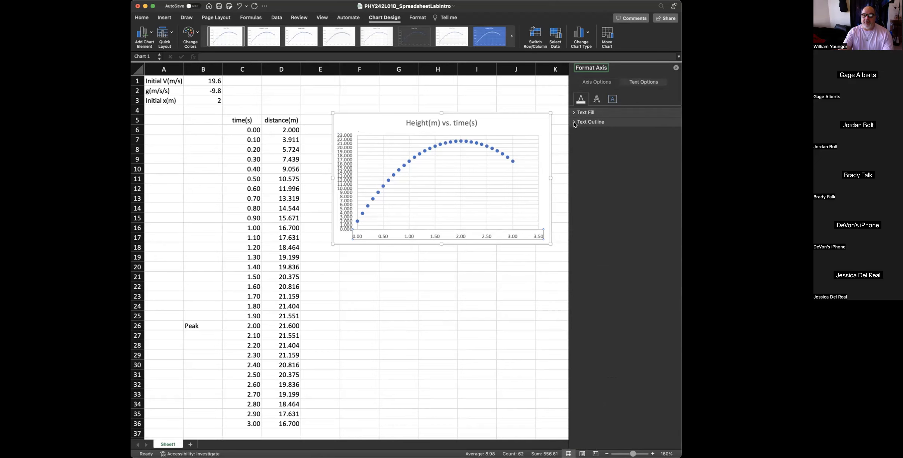
click(575, 123)
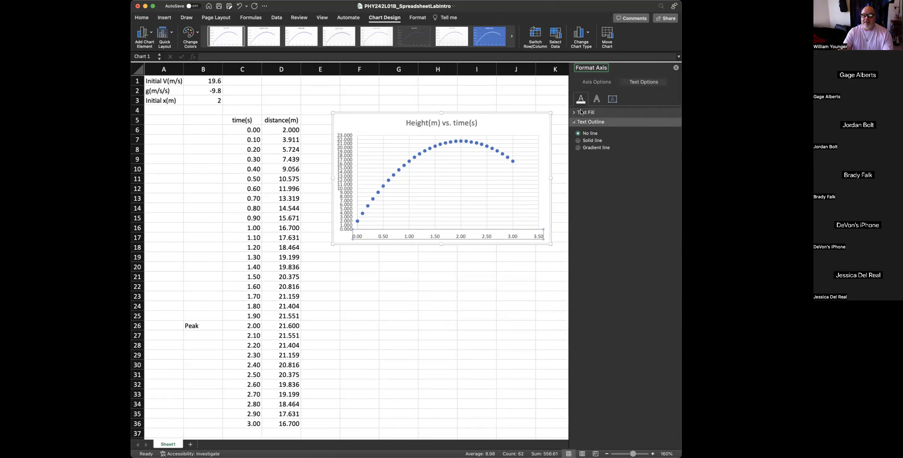
click(581, 122)
click(677, 68)
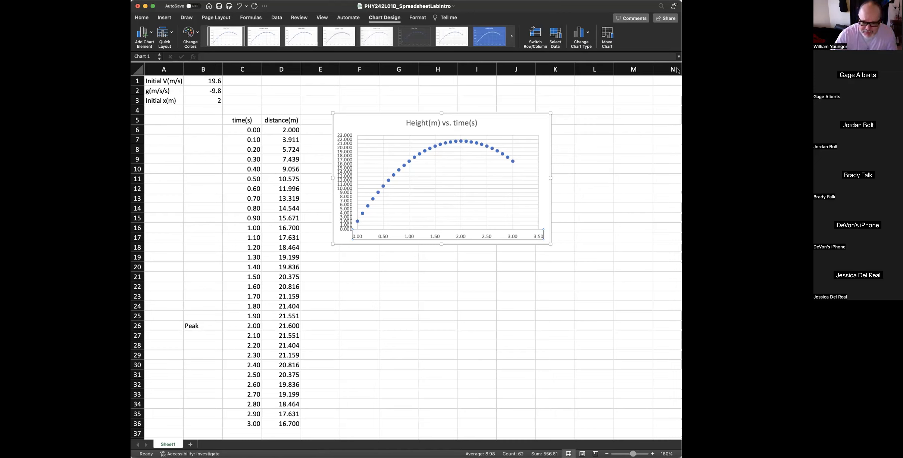
Reset the major unit of the chart's vertical axis to its automatic value.
right_click(344, 156)
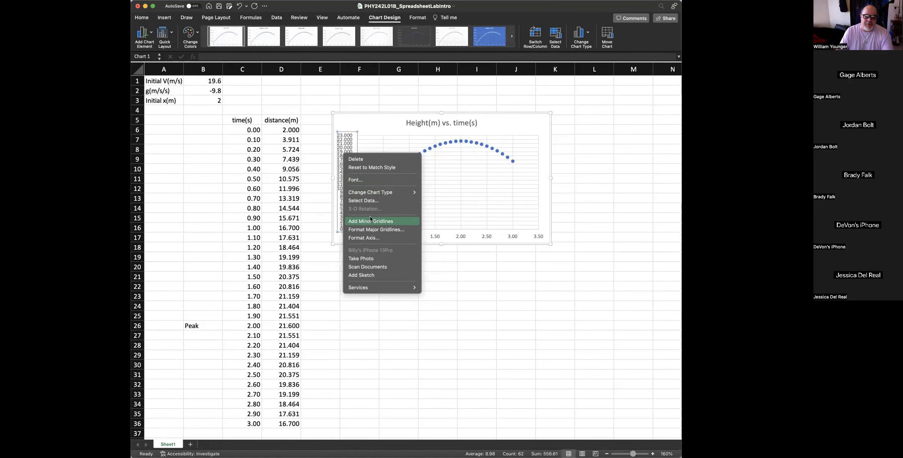
click(369, 237)
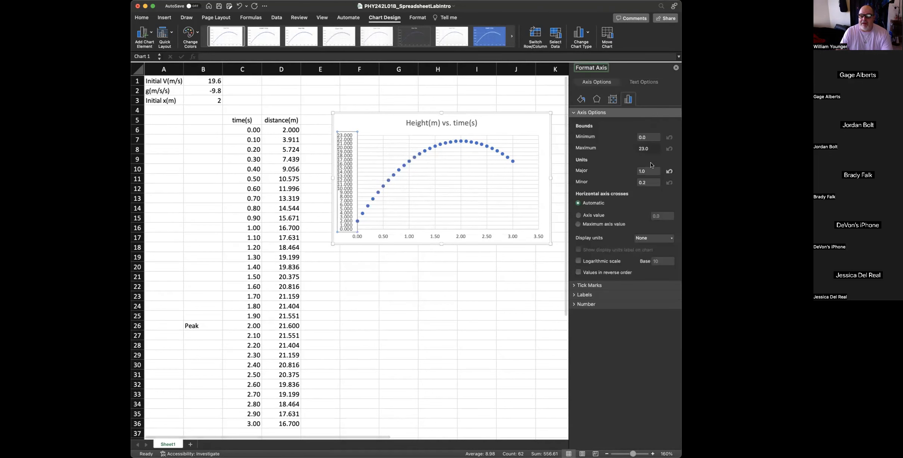
click(646, 171)
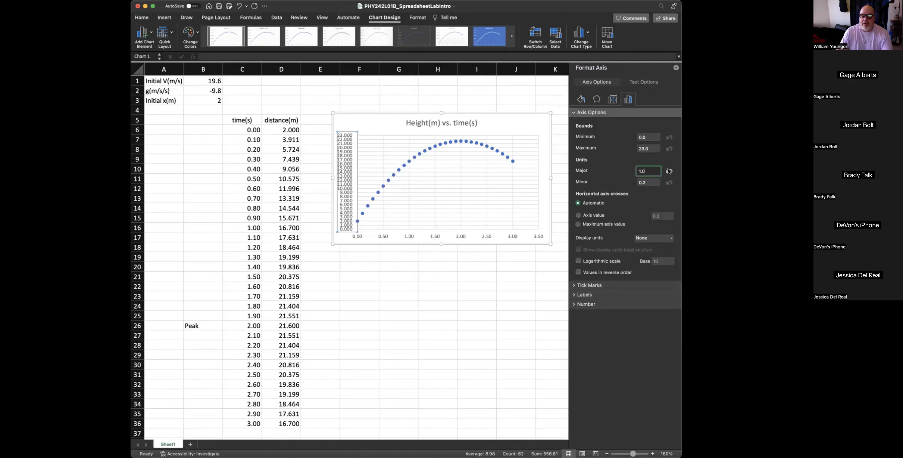
key(Return)
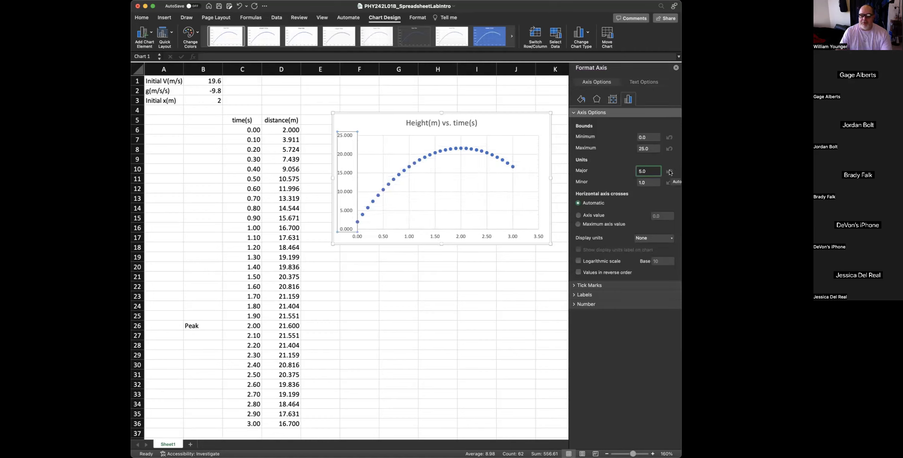
click(676, 68)
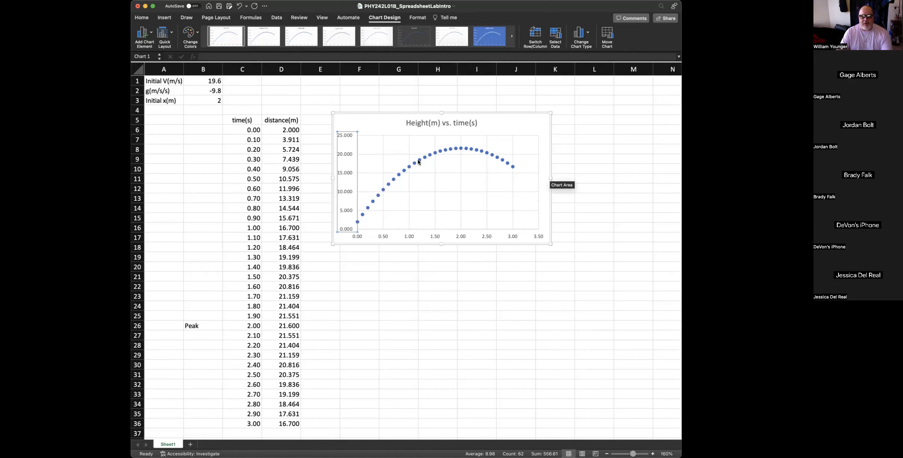
Color the vertical axis's major gridlines blue as a solid line.
right_click(347, 171)
click(347, 171)
right_click(347, 171)
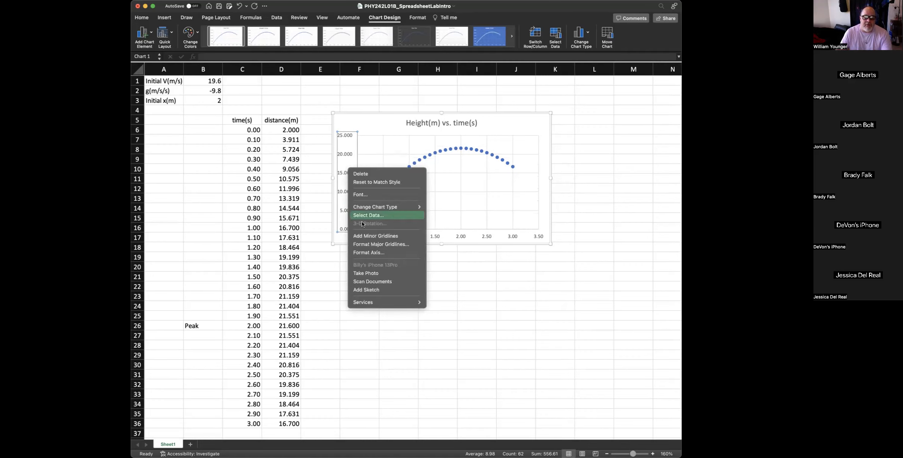
click(366, 244)
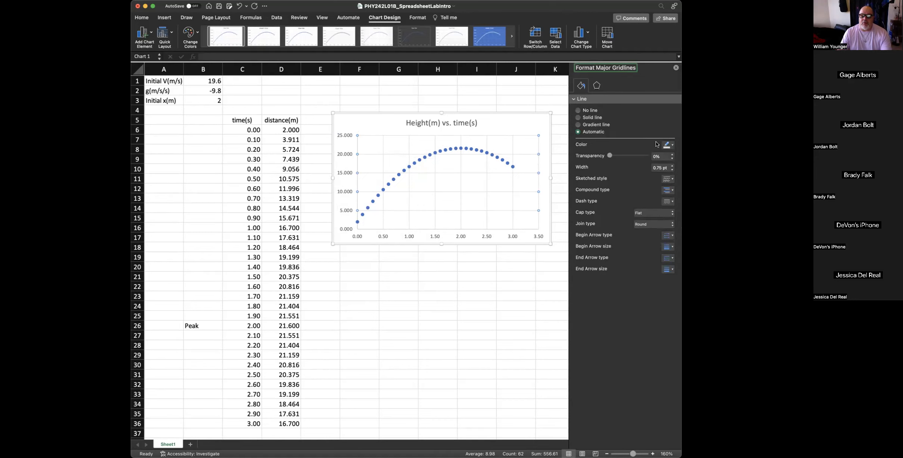
click(671, 146)
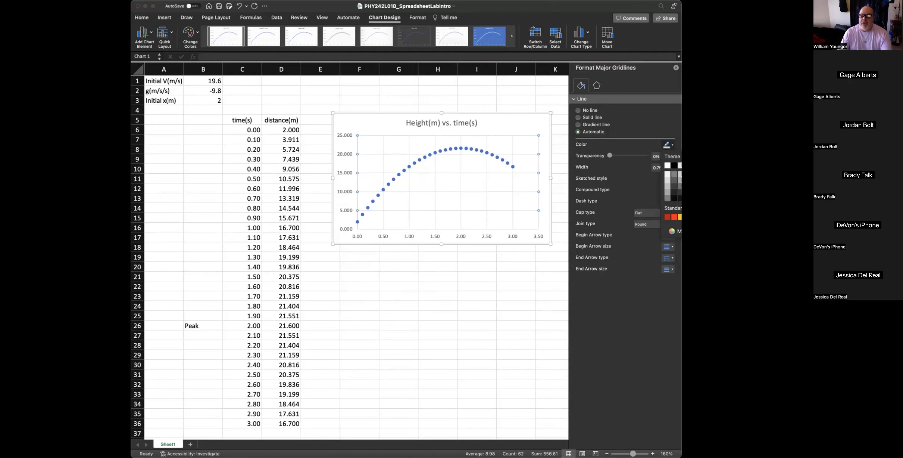
click(694, 166)
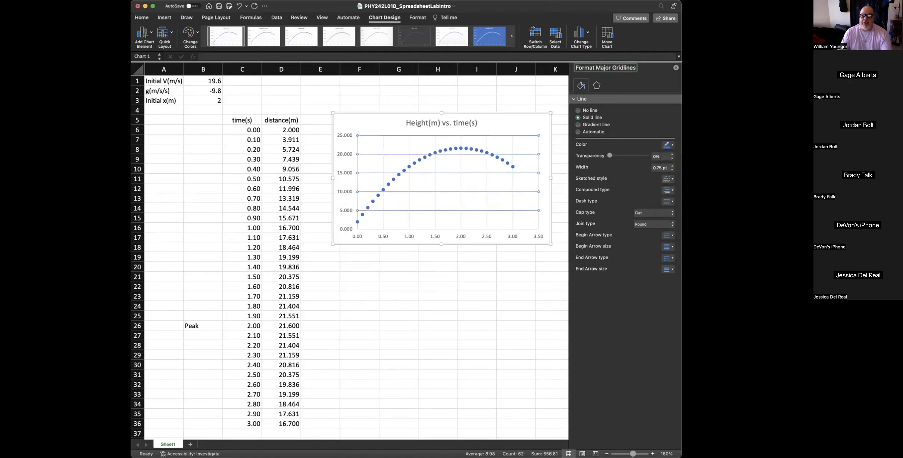
Try a very light color and a darker gray on the major gridlines.
click(672, 145)
click(665, 172)
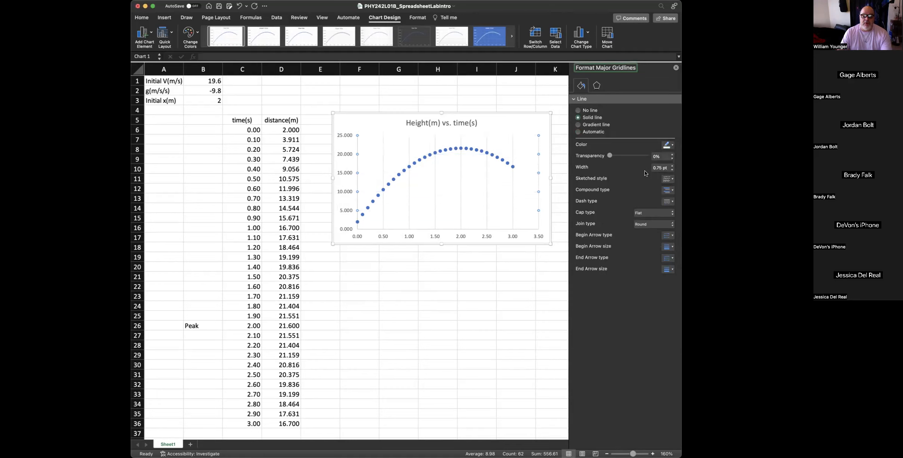
click(672, 145)
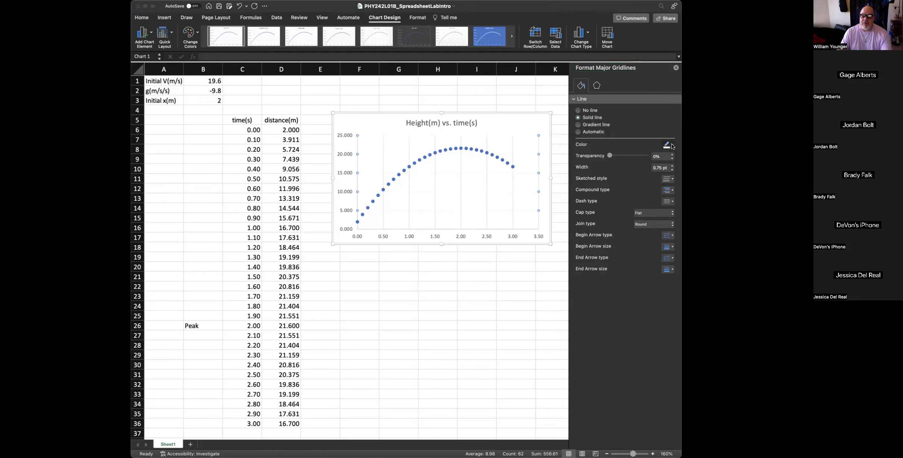
click(673, 172)
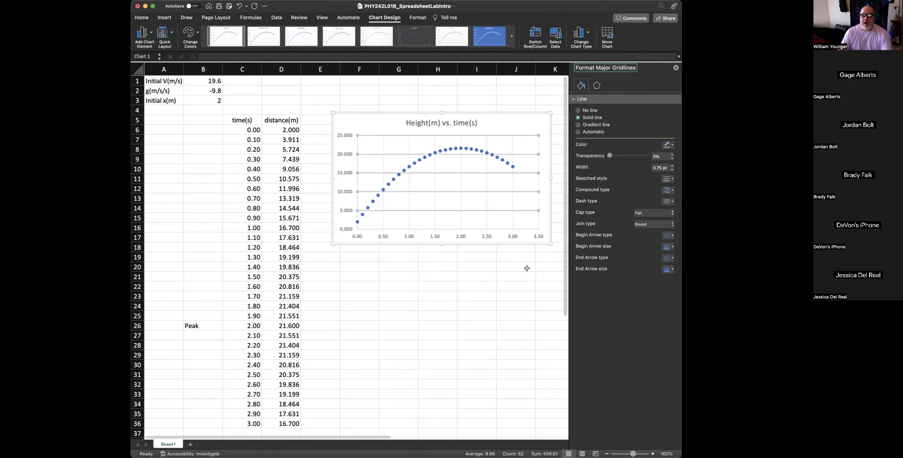
Set the major gridlines' line color to a light gray theme shade and close the gridline formatting.
click(671, 146)
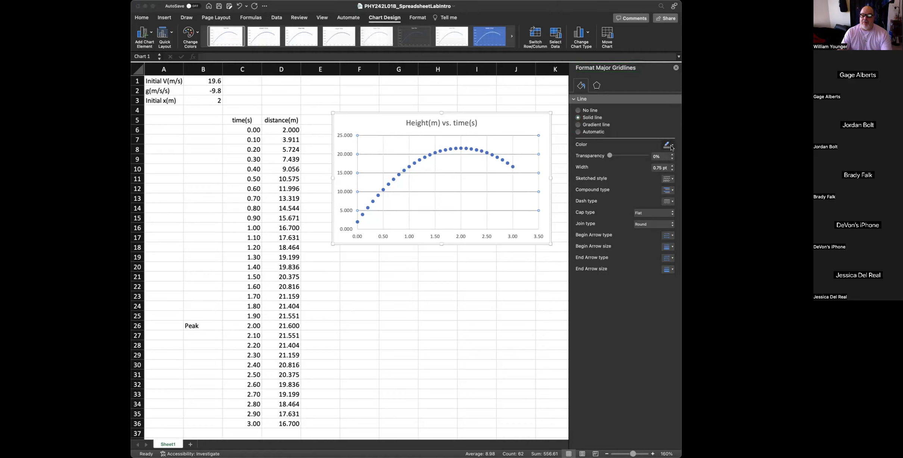
click(680, 174)
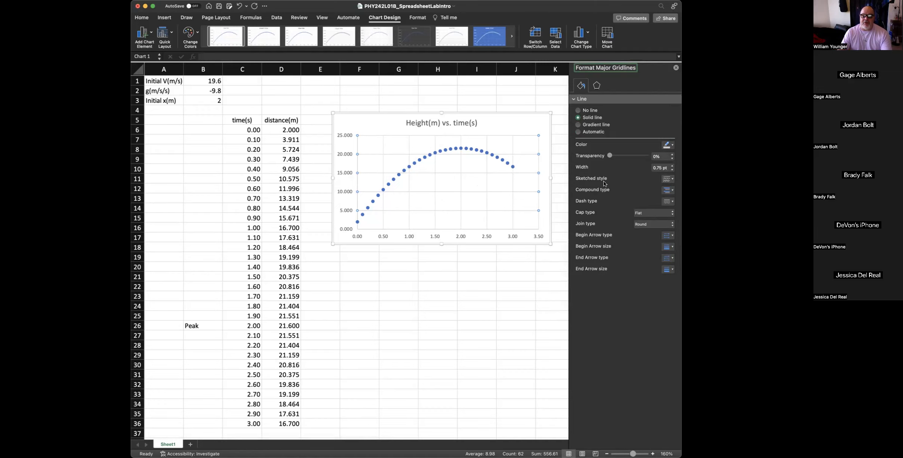
click(676, 67)
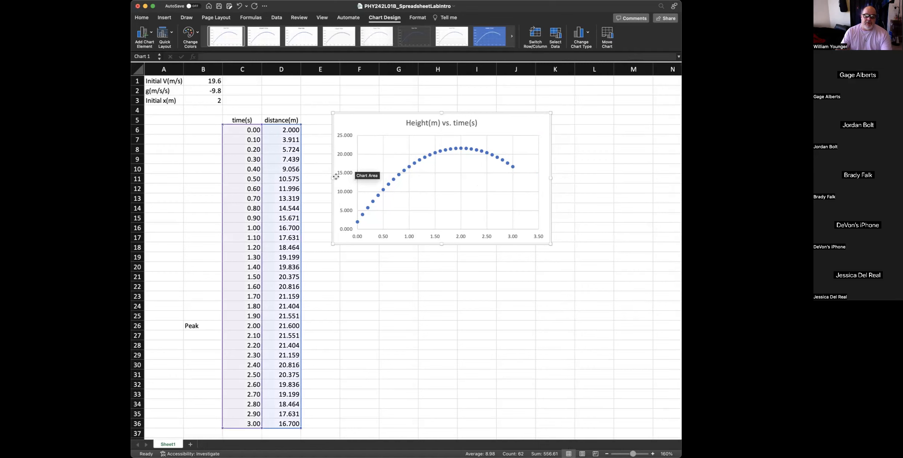
click(345, 171)
right_click(345, 170)
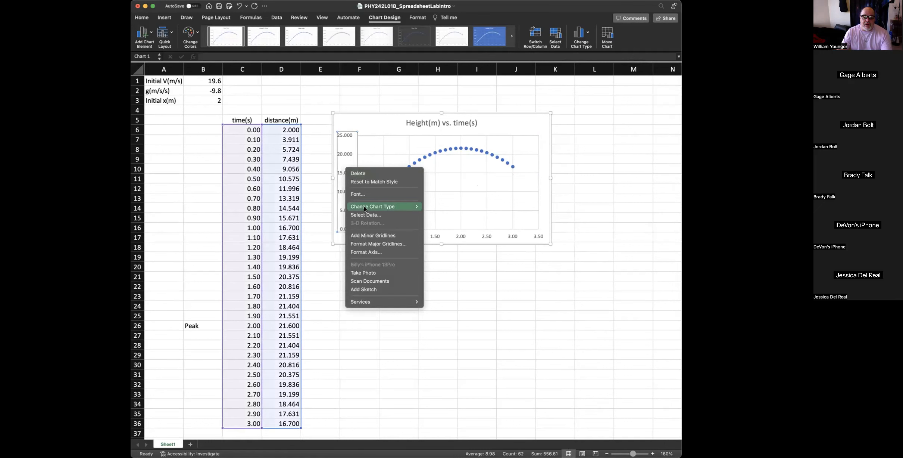
mouse_move(364, 207)
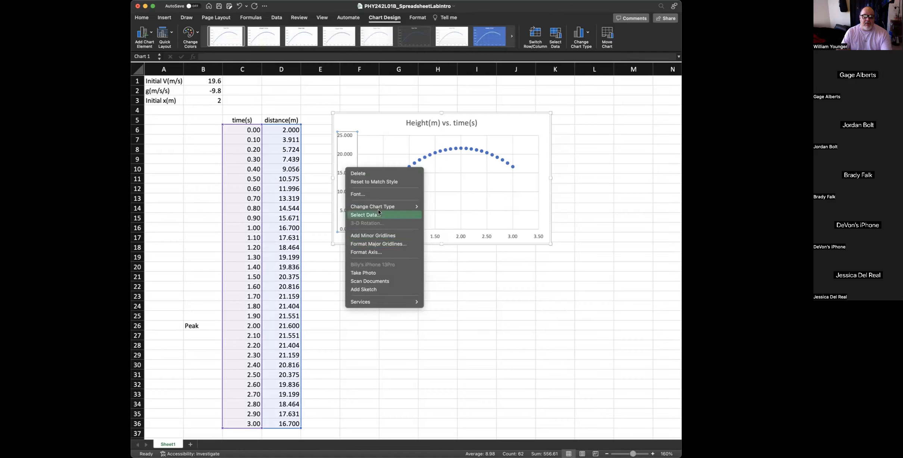
click(371, 158)
click(357, 116)
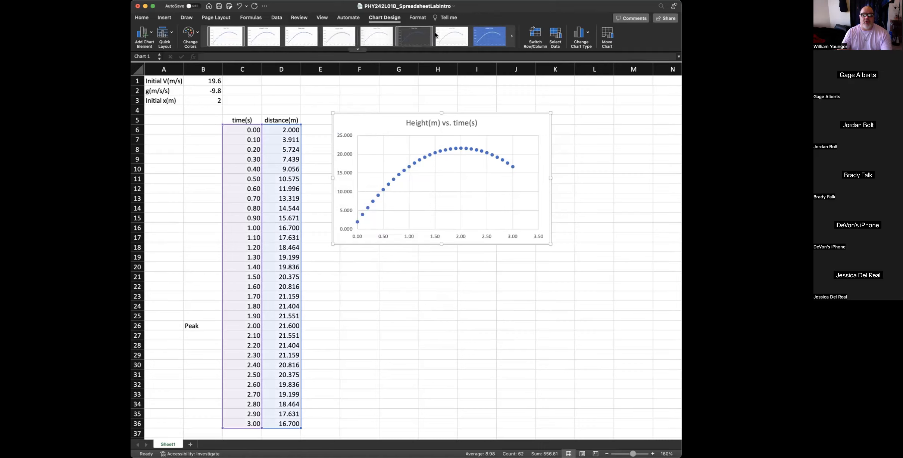
click(511, 38)
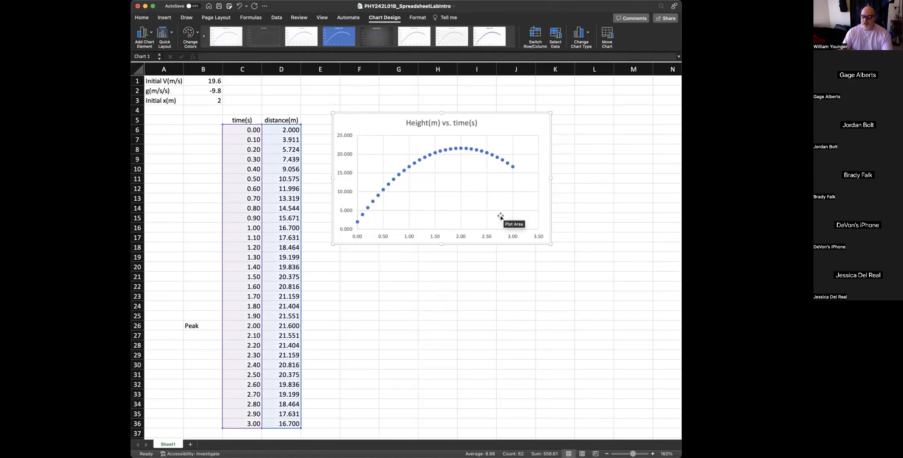
click(565, 207)
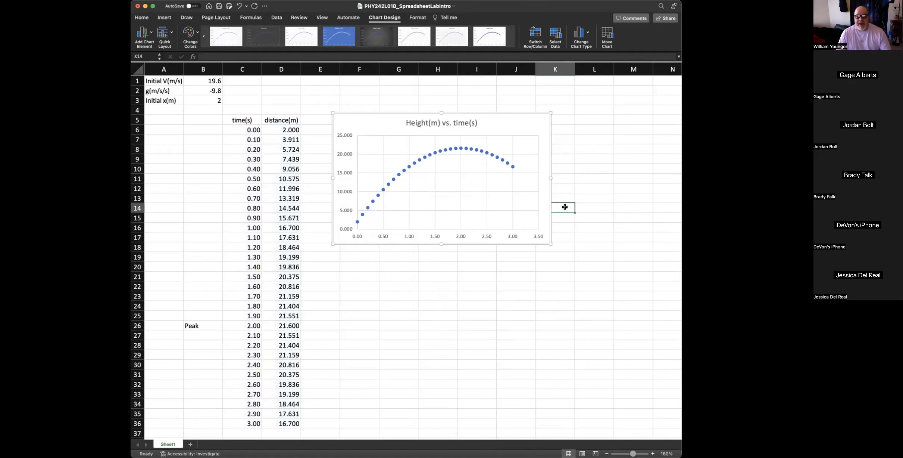
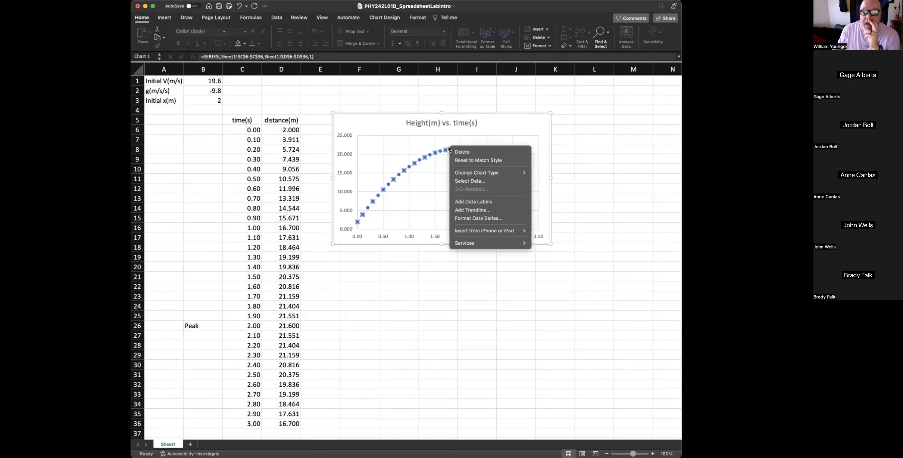
Add a polynomial trendline of order 3 to the data series in the Height(m) vs. time(s) chart.
click(449, 149)
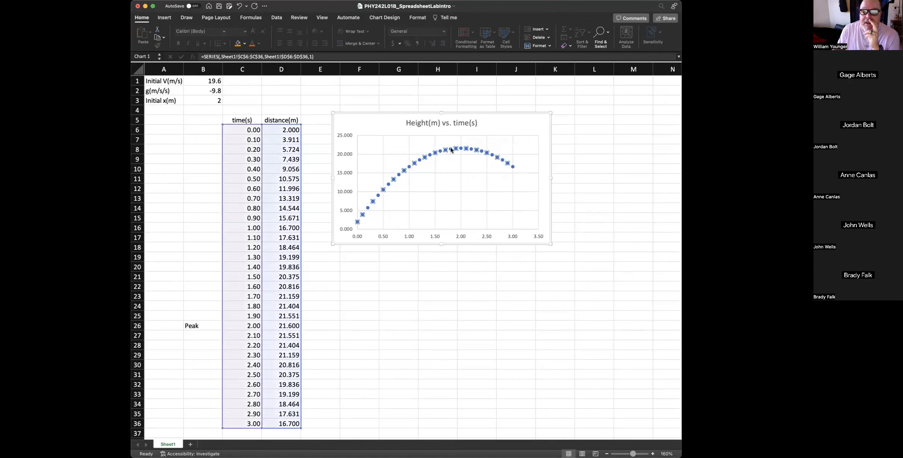
right_click(445, 151)
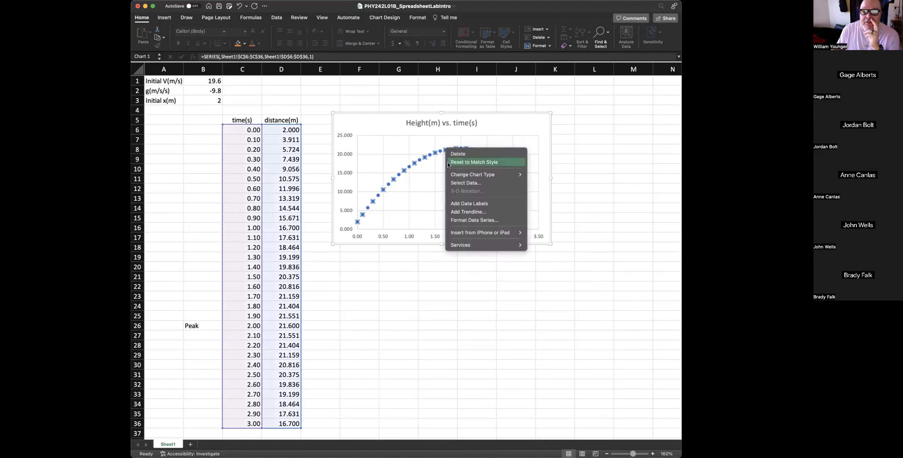
click(463, 212)
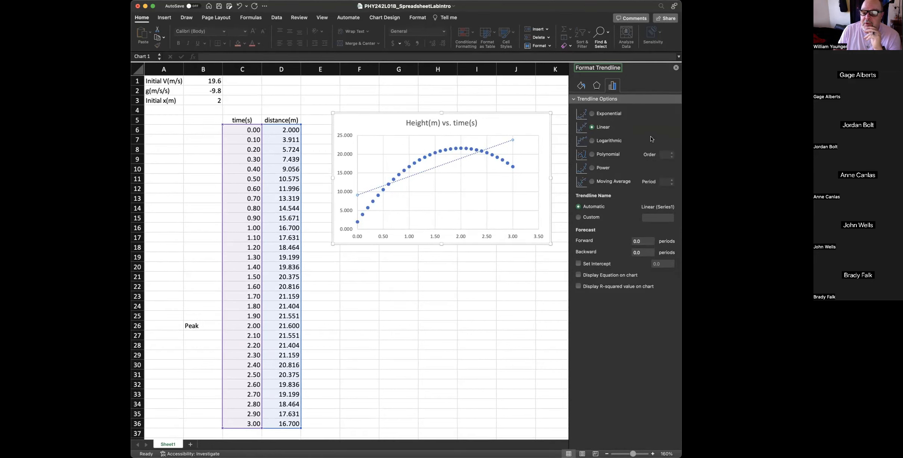
click(593, 154)
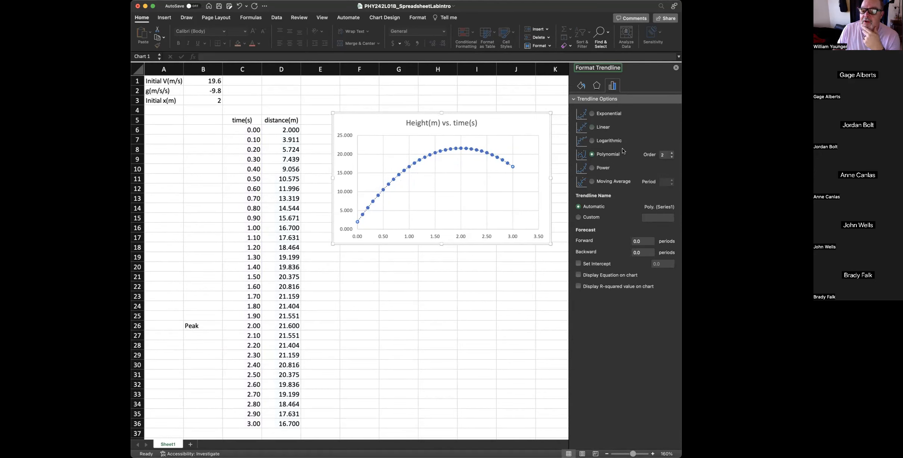
click(672, 152)
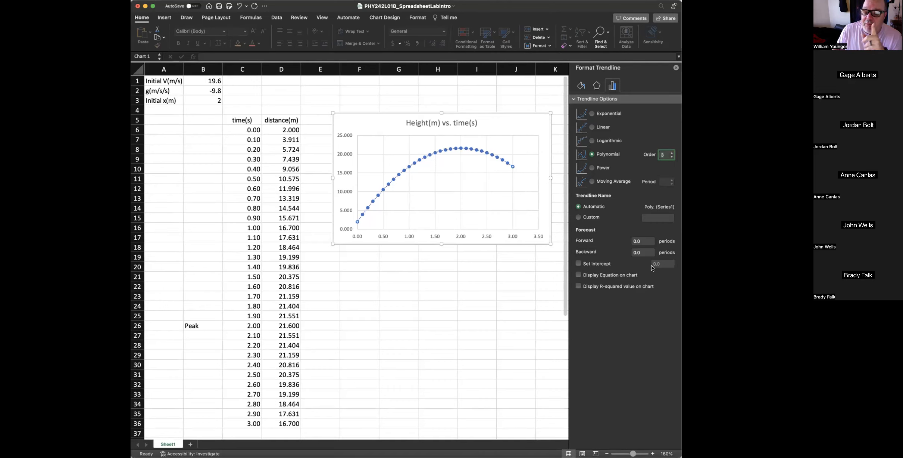
Display the trendline's equation and R-squared value on the chart and move their label into the empty area below the curve.
click(579, 275)
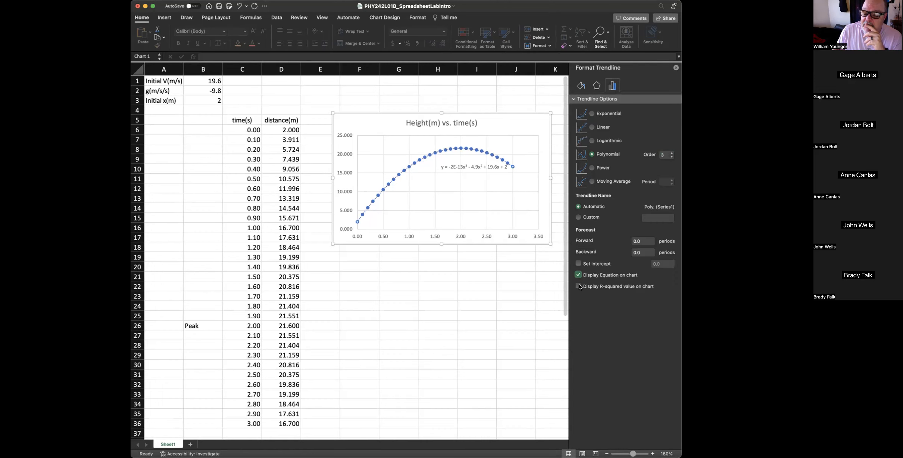
click(578, 286)
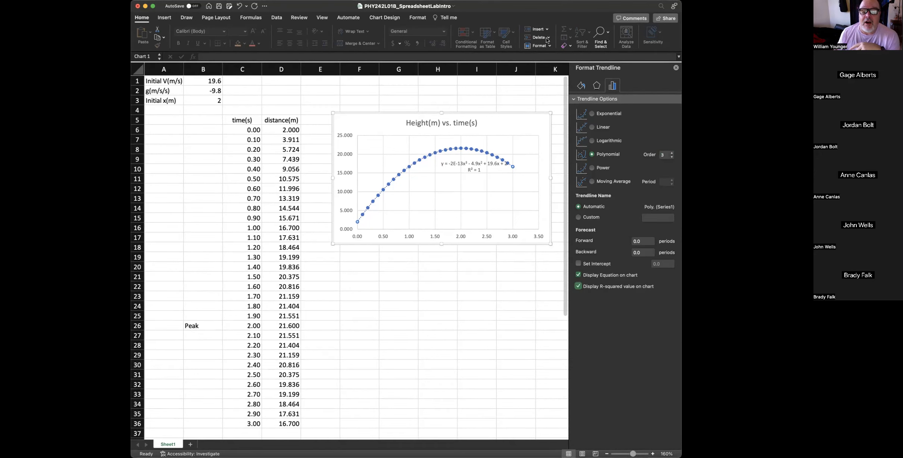
click(454, 172)
drag(453, 172, 435, 202)
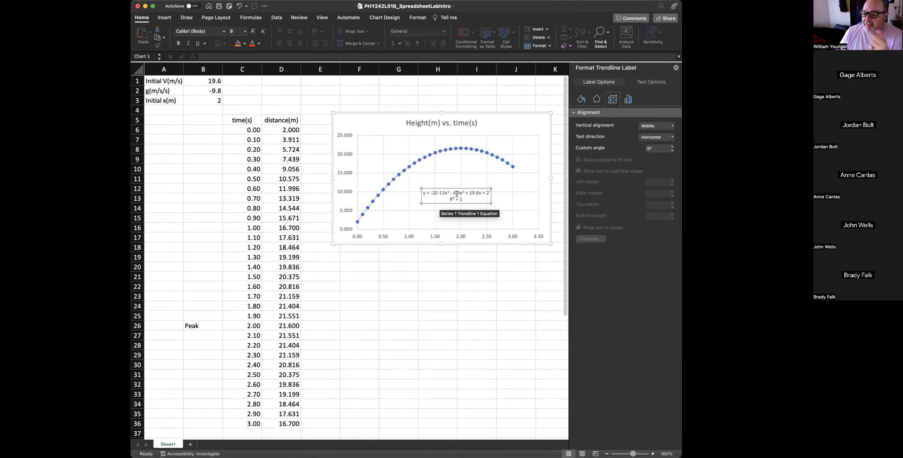
Check the initial velocity in cell B1 against the trendline equation, close the formatting options and save the workbook.
click(210, 81)
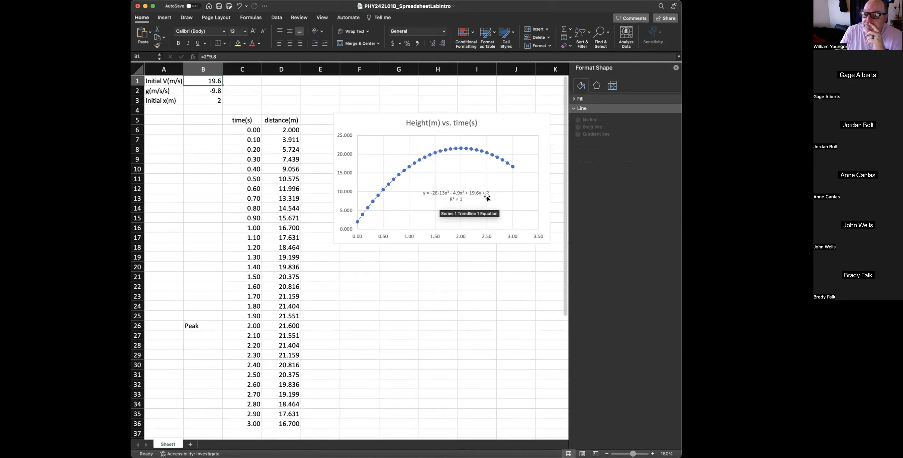
click(483, 298)
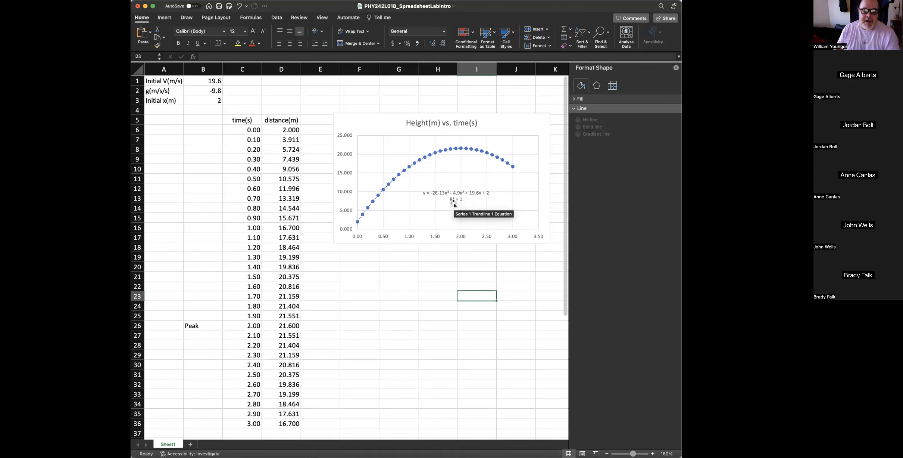
click(419, 293)
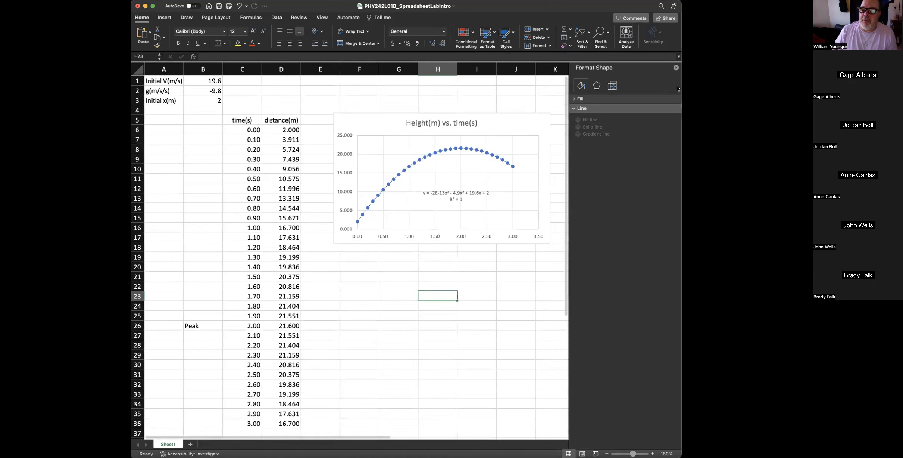
click(676, 67)
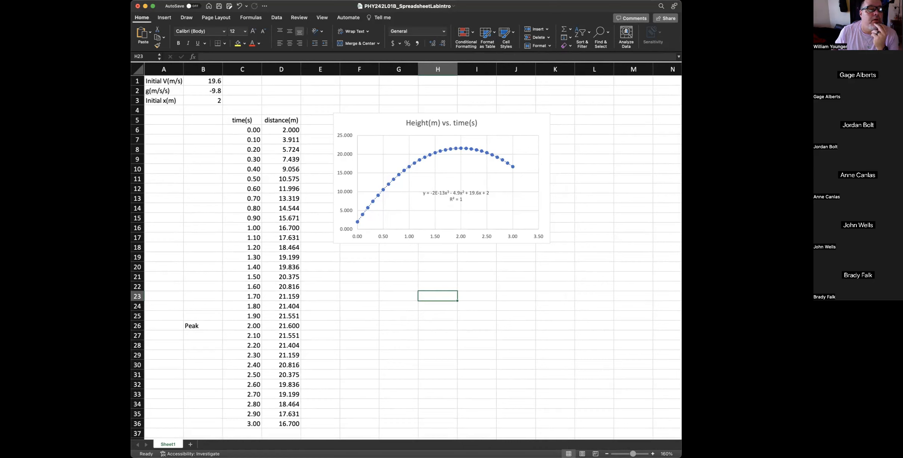
key(super+s)
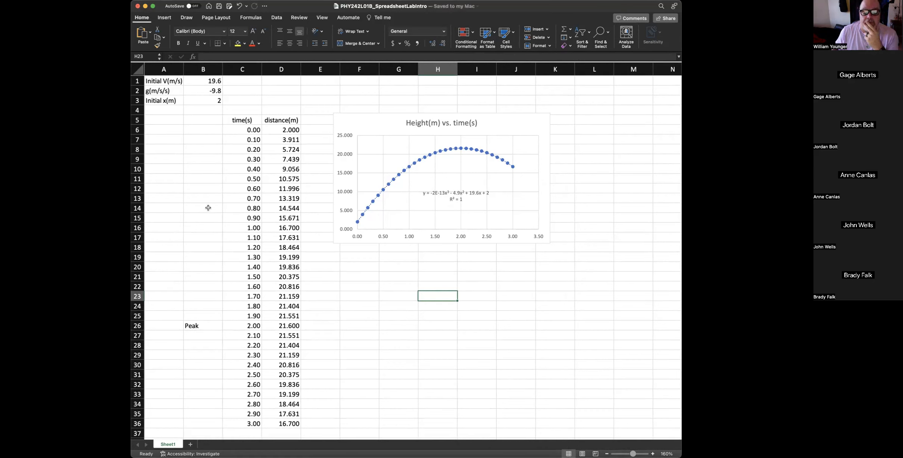